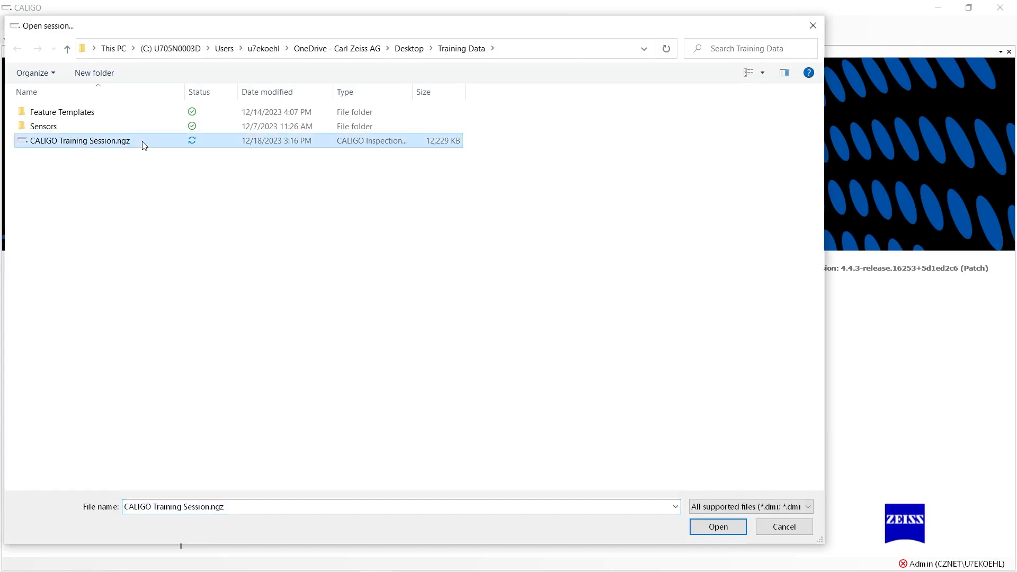
Step: Open the CALIGO Training Session.ngz session and turn on the display of the CMM model
{"action": "left_click", "coordinate": [703, 527]}
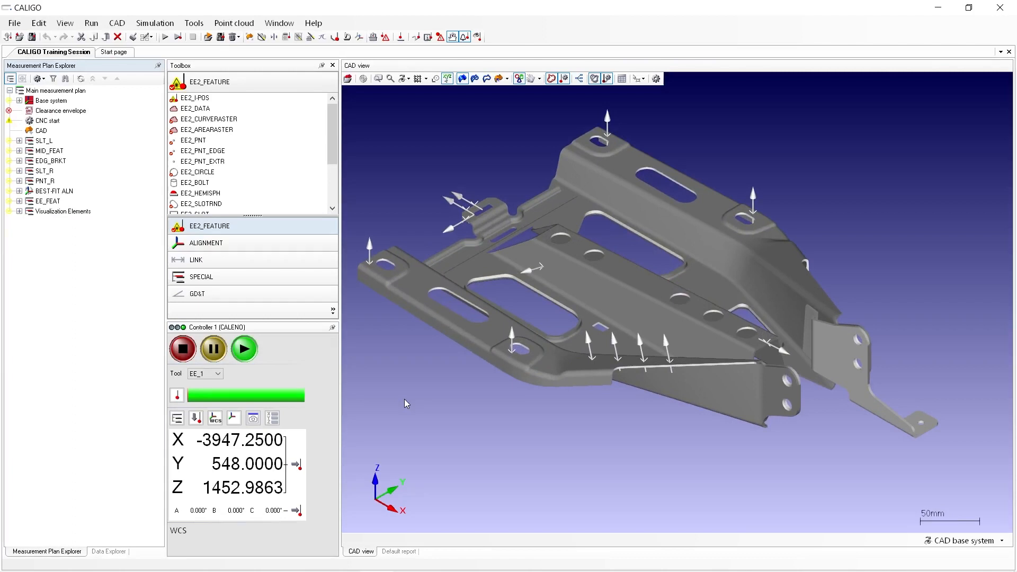
{"action": "left_click", "coordinate": [157, 25]}
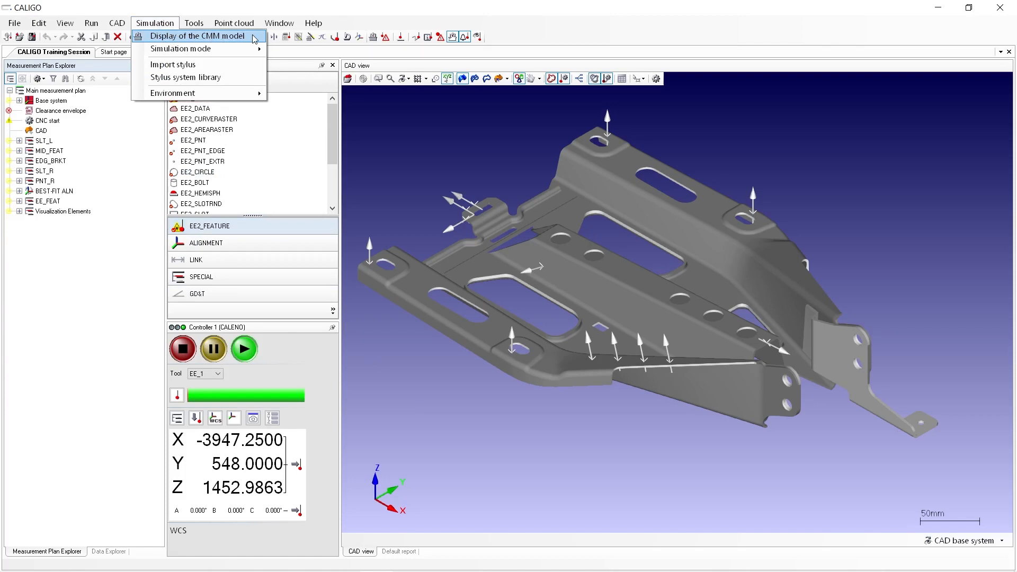
{"action": "left_click", "coordinate": [379, 112]}
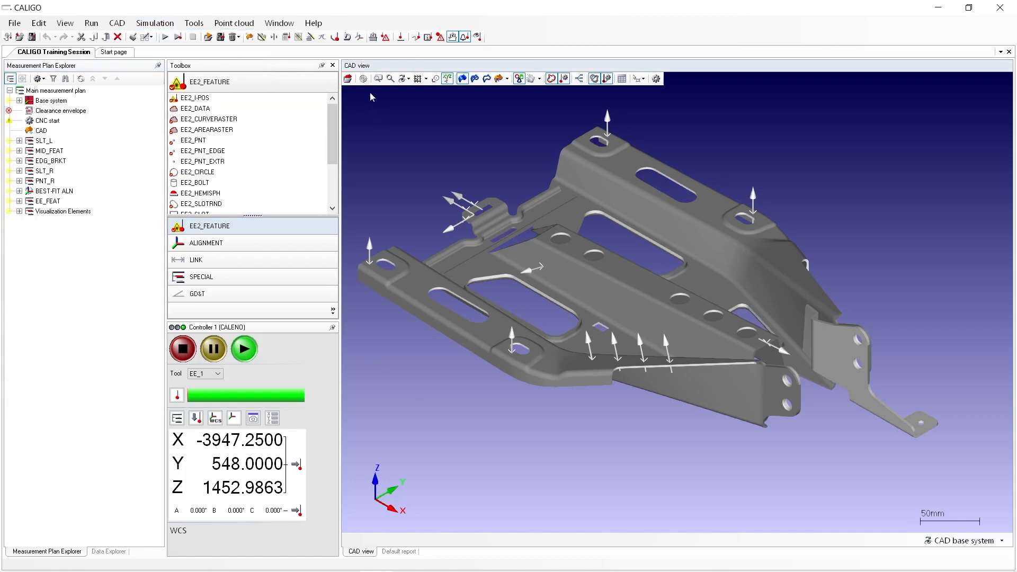
{"action": "left_click", "coordinate": [373, 38]}
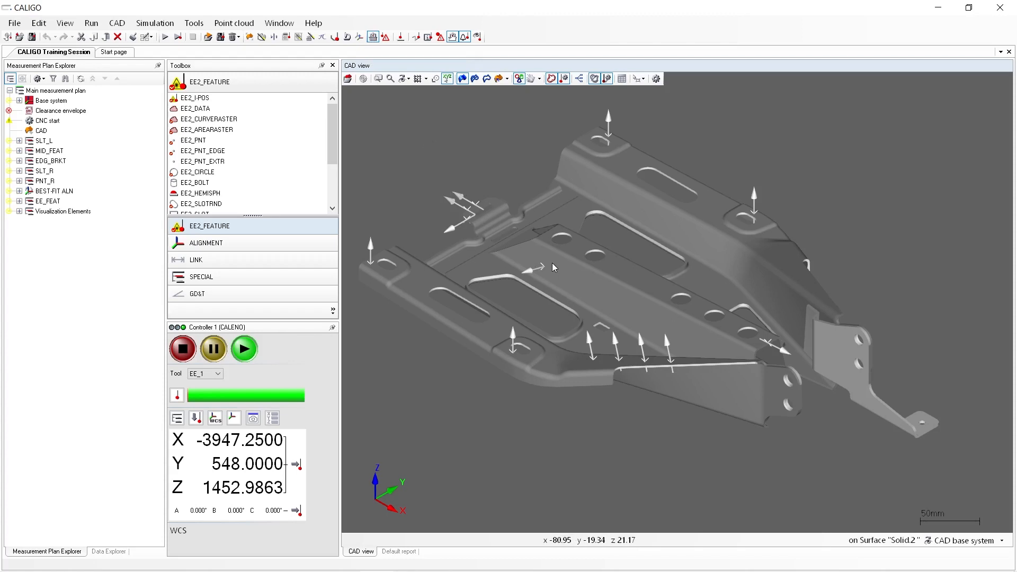
Step: Examine the bracket and the complete CMM model in the CAD view from different angles and distances
{"action": "left_click_drag", "start_coordinate": [552, 263], "coordinate": [536, 293]}
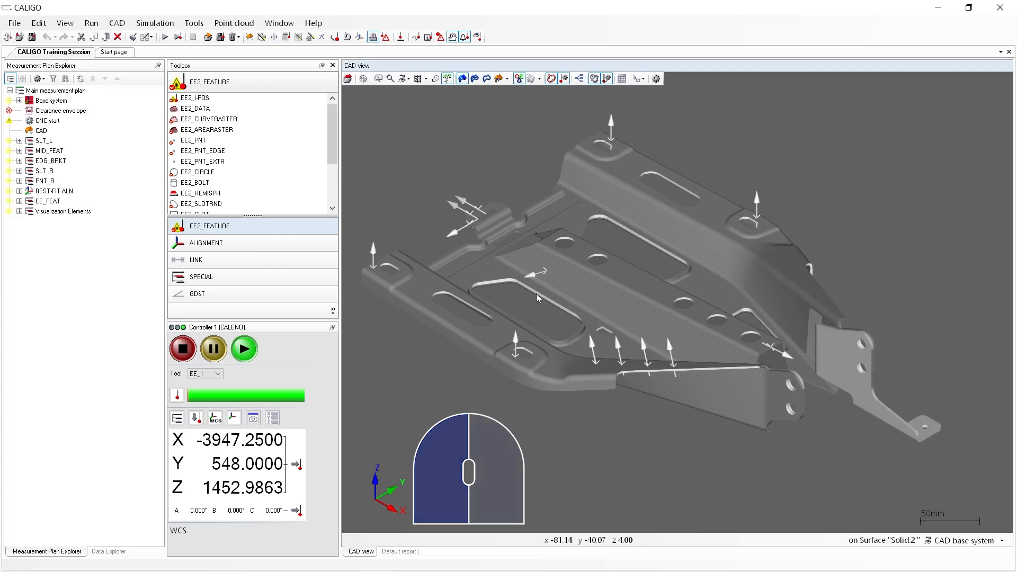
{"action": "right_click", "coordinate": [537, 294]}
{"action": "mouse_move", "coordinate": [537, 294]}
{"action": "right_mouse_down"}
{"action": "mouse_move", "coordinate": [628, 307]}
{"action": "mouse_move", "coordinate": [574, 230]}
{"action": "mouse_move", "coordinate": [547, 228]}
{"action": "mouse_move", "coordinate": [513, 304]}
{"action": "mouse_move", "coordinate": [498, 271]}
{"action": "mouse_move", "coordinate": [509, 244]}
{"action": "mouse_move", "coordinate": [525, 288]}
{"action": "right_mouse_up"}
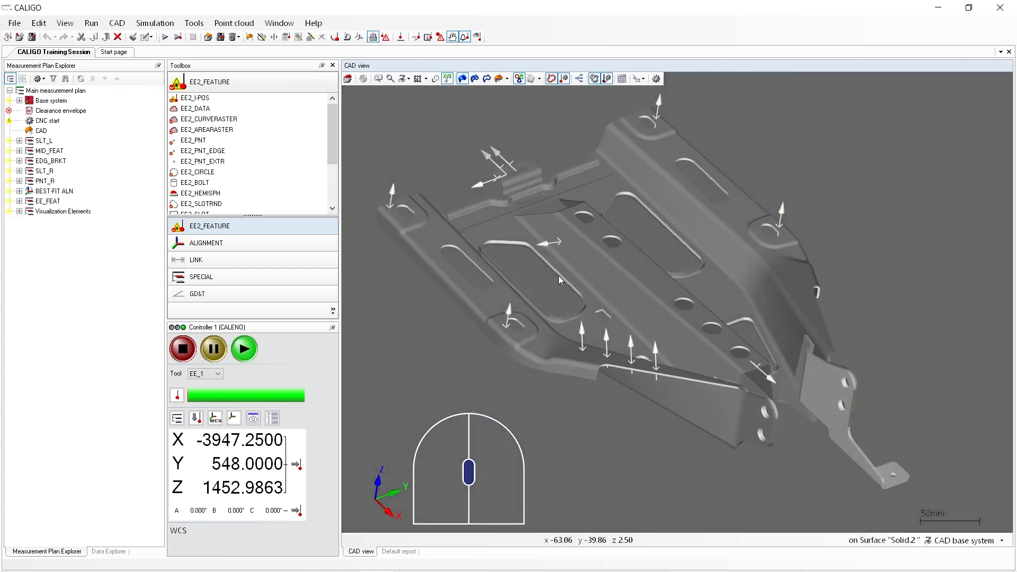
{"action": "scroll", "coordinate": [556, 277], "scroll_direction": "down", "scroll_amount": 10}
{"action": "scroll", "coordinate": [553, 282], "scroll_direction": "up", "scroll_amount": 3}
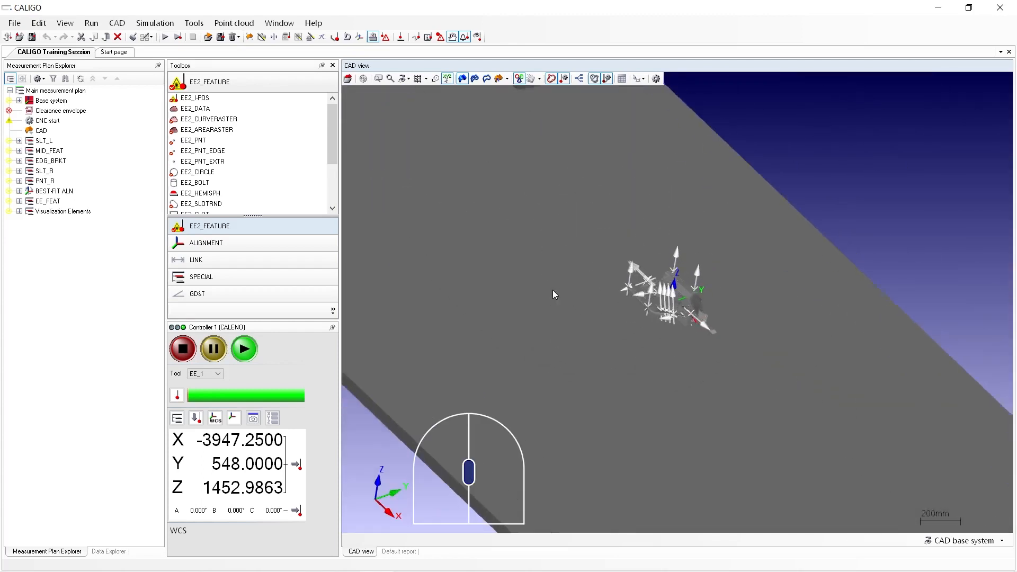
{"action": "scroll", "coordinate": [555, 272], "scroll_direction": "down", "scroll_amount": 3}
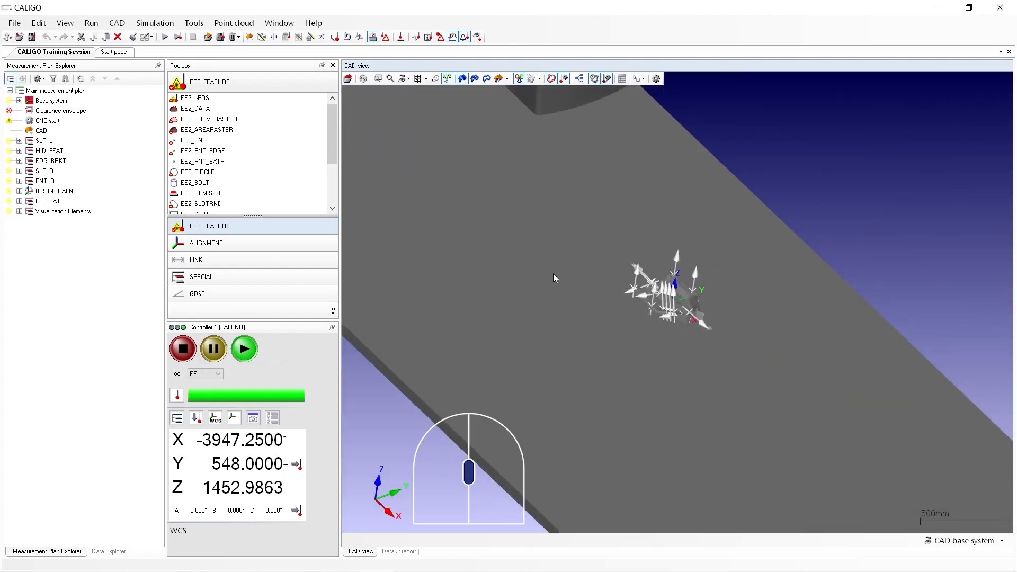
{"action": "scroll", "coordinate": [553, 274], "scroll_direction": "down", "scroll_amount": 3}
{"action": "middle_click_drag", "start_coordinate": [578, 285], "coordinate": [606, 267]}
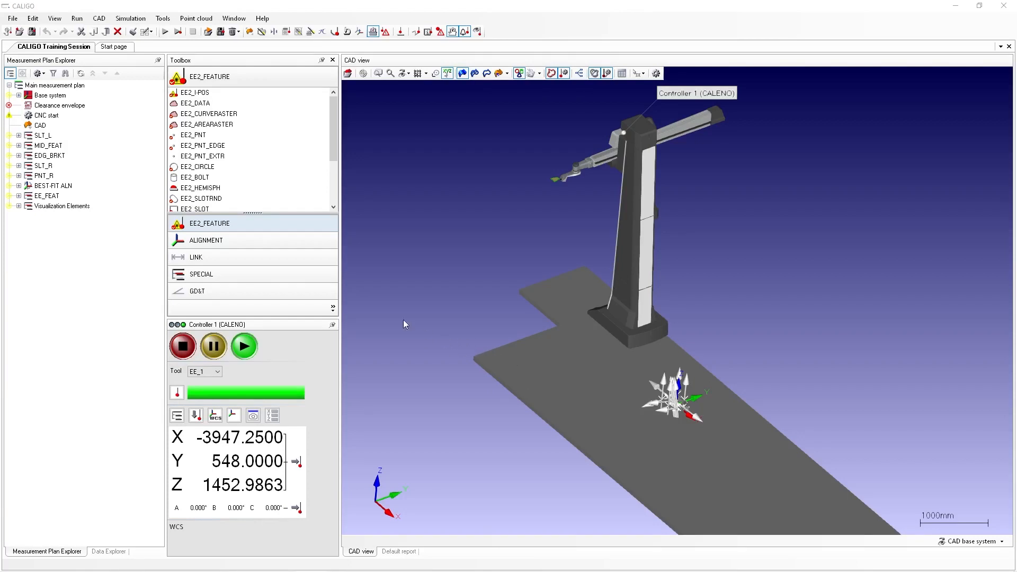
Step: Expand Base system and Start system and review the manual alignment elements from MAN_PNT_Z1 through MAN_RPS-ALN
{"action": "left_click", "coordinate": [19, 95]}
{"action": "left_click", "coordinate": [28, 106]}
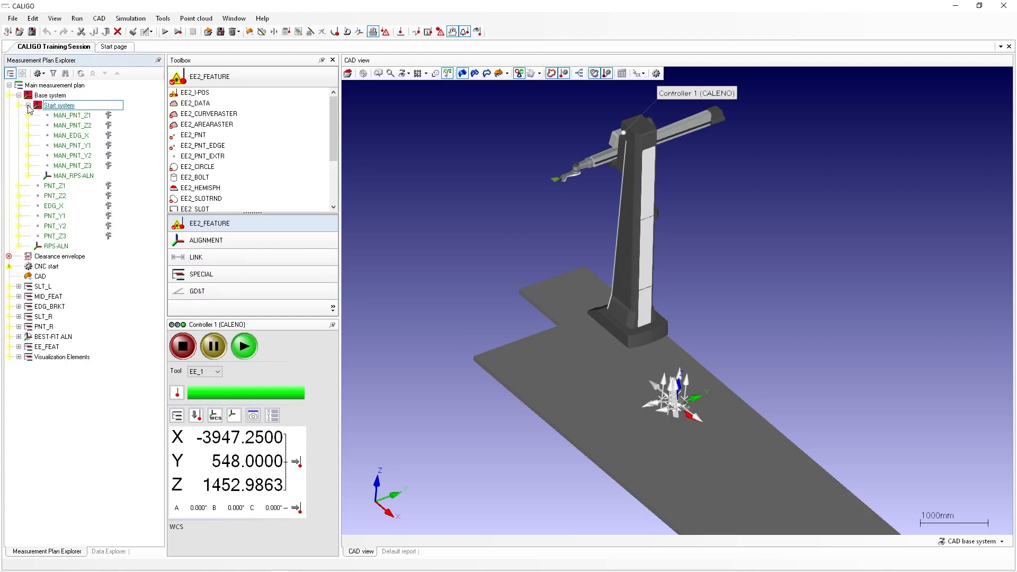
{"action": "left_click", "coordinate": [51, 106]}
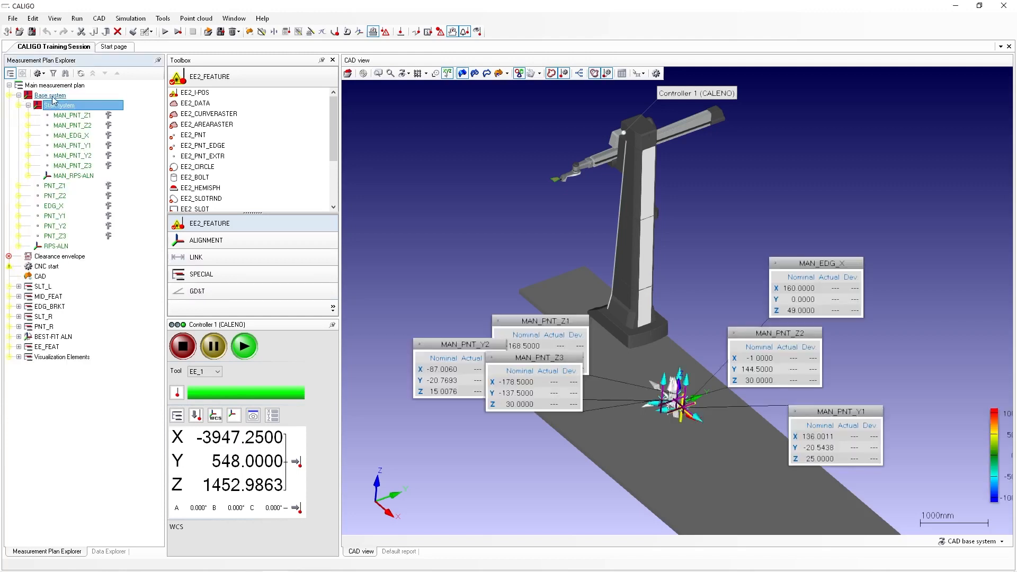
{"action": "left_click", "coordinate": [52, 97]}
{"action": "left_click", "coordinate": [57, 106]}
{"action": "left_click", "coordinate": [106, 116]}
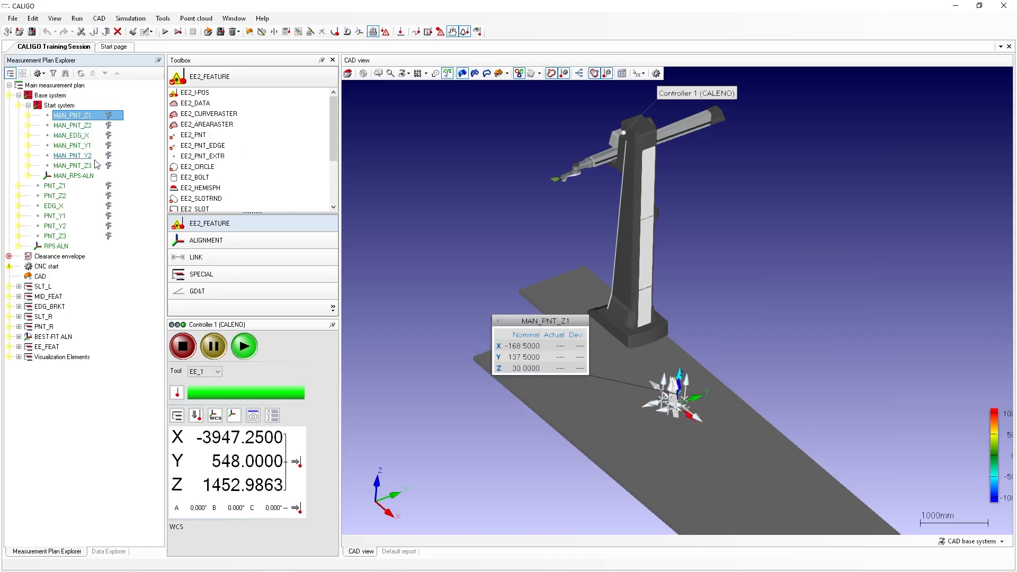
{"action": "left_click", "coordinate": [74, 176], "text": "shift"}
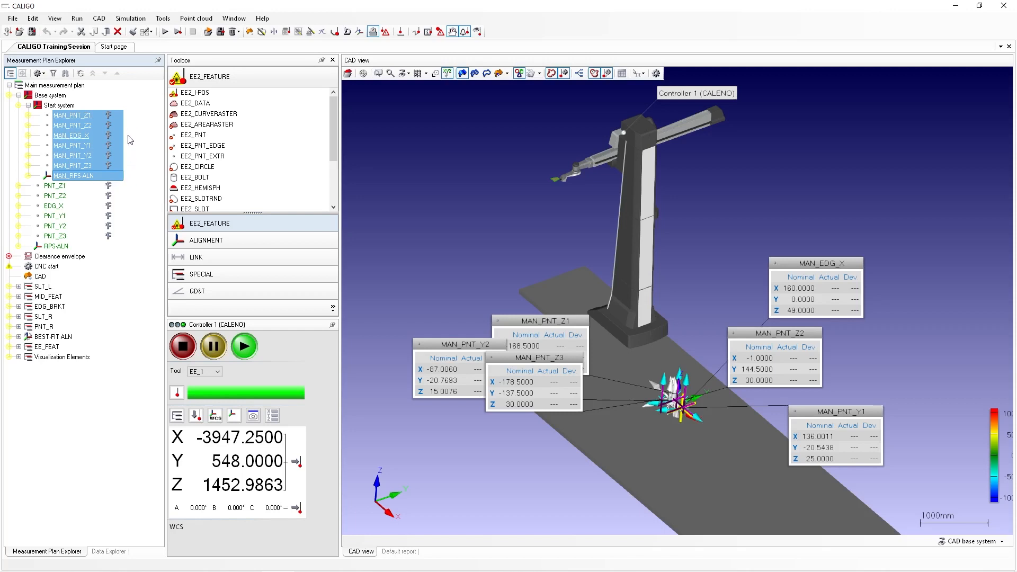
{"action": "left_click", "coordinate": [51, 106]}
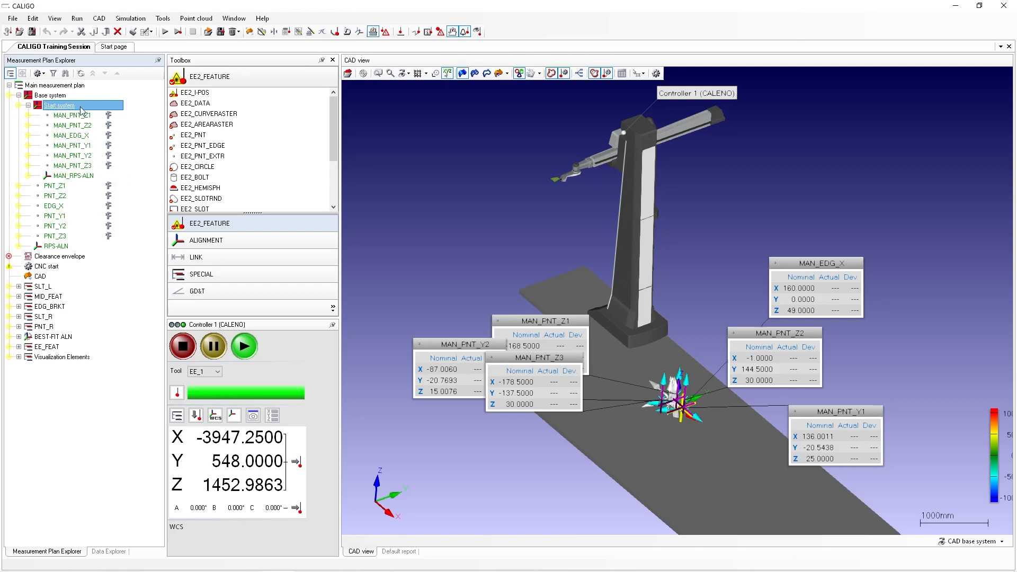
Step: Review the Base system elements from PNT_Z1 through RPS-ALN in the measurement plan
{"action": "left_click", "coordinate": [100, 187]}
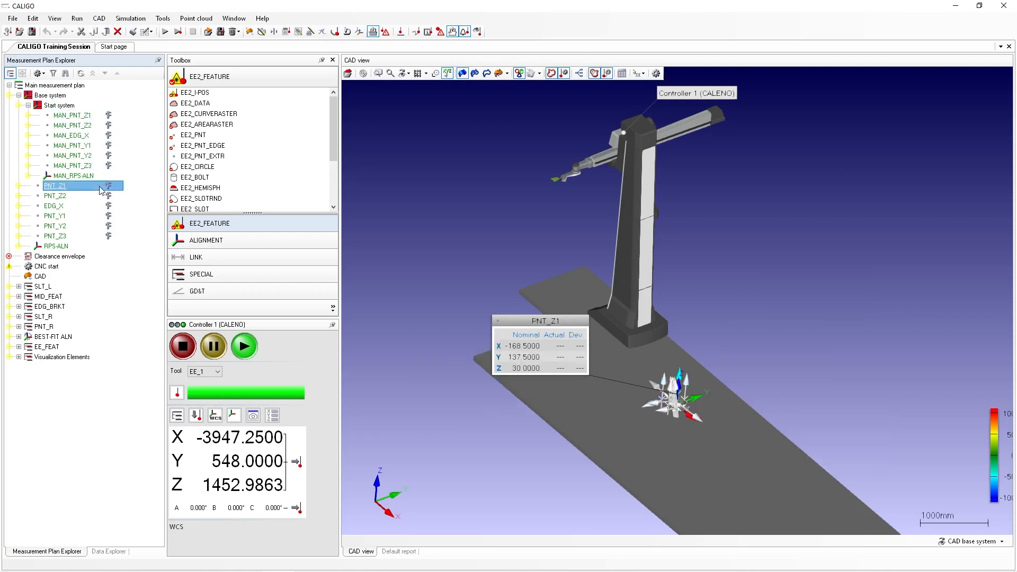
{"action": "left_click", "coordinate": [95, 247], "text": "shift"}
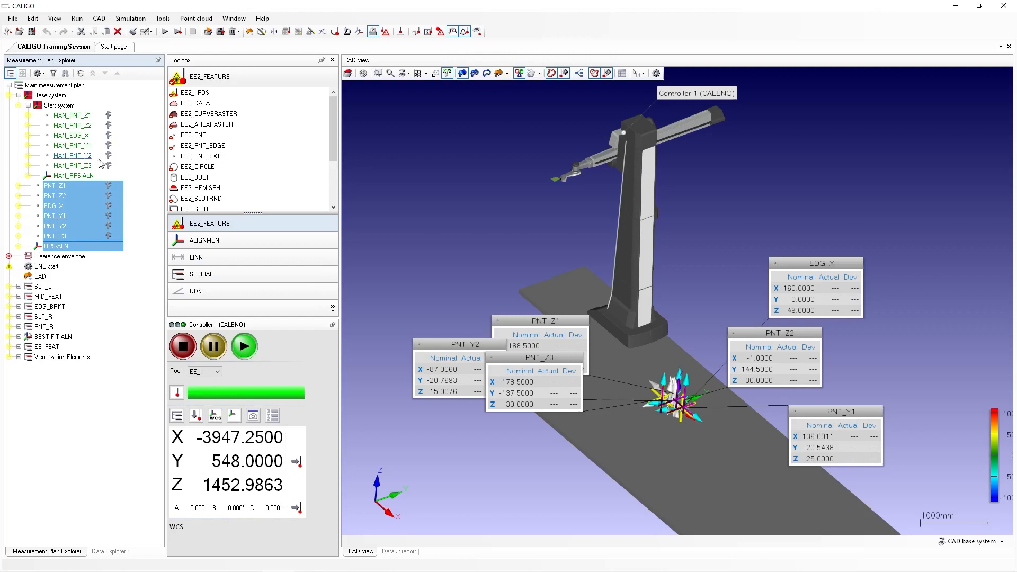
{"action": "left_click", "coordinate": [56, 97]}
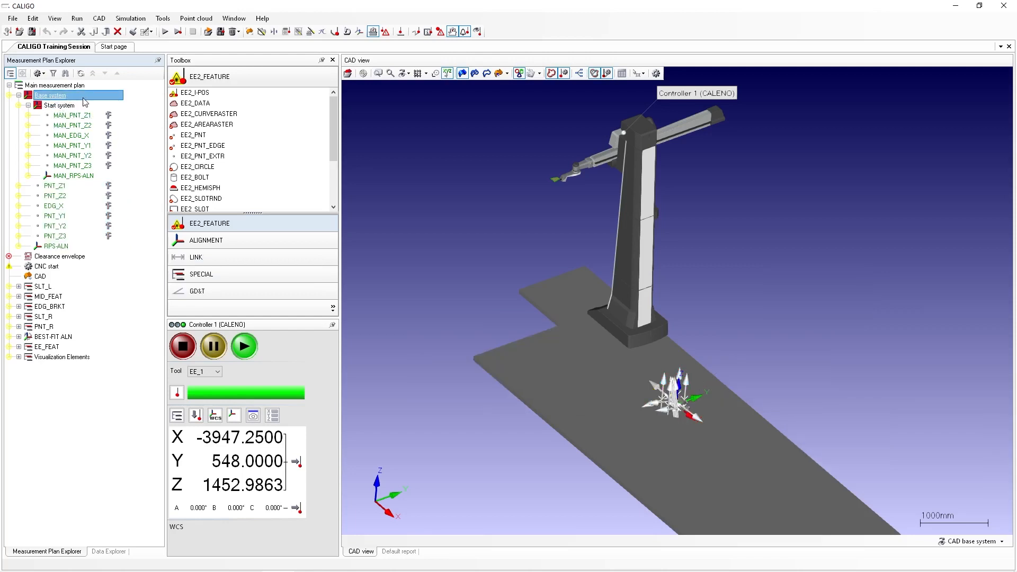
Step: Highlight both alignments, MAN_RPS-ALN and RPS-ALN, and inspect the best-fit constraints of RPS-ALN
{"action": "left_click", "coordinate": [107, 180]}
{"action": "left_click", "coordinate": [78, 246], "text": "ctrl"}
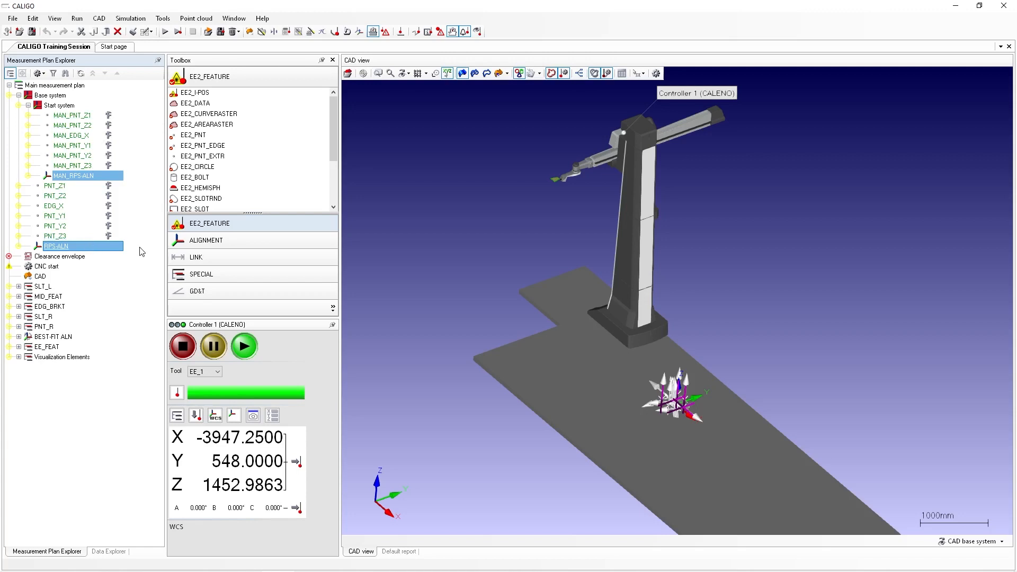
{"action": "double_click", "coordinate": [92, 247]}
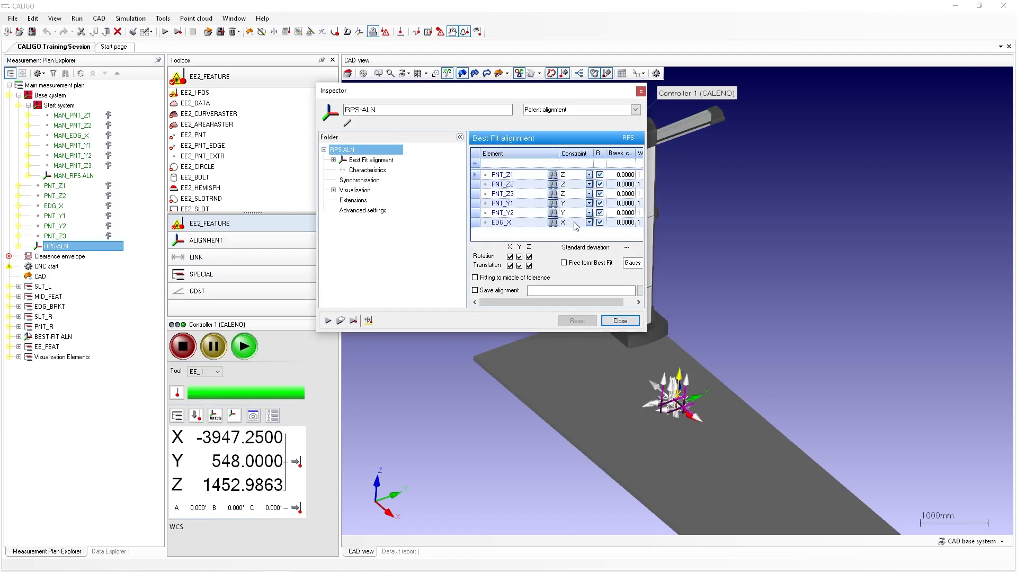
{"action": "left_click", "coordinate": [620, 322]}
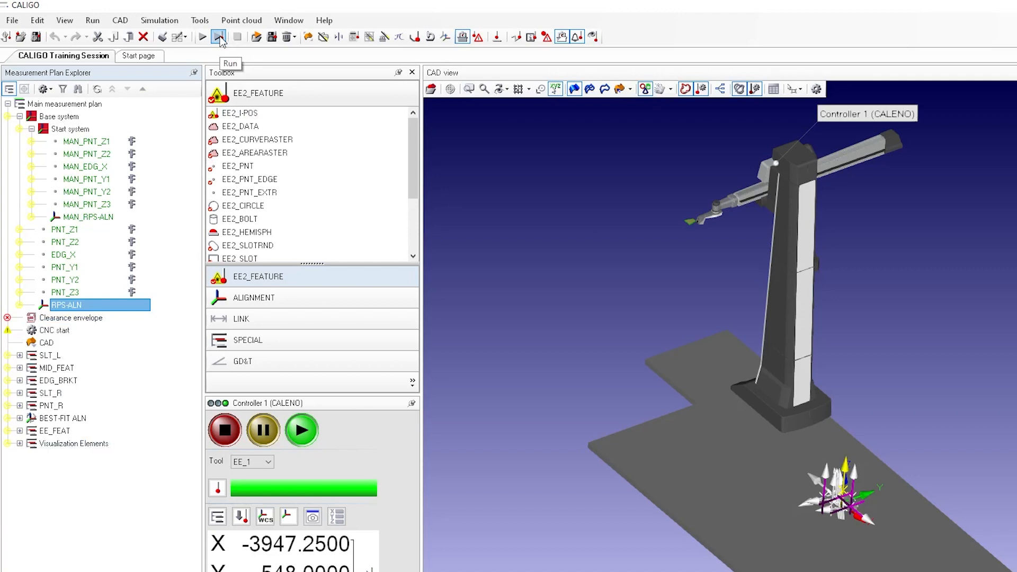
Step: Start a run of the measurement plan to bring up the CNC start settings
{"action": "left_click", "coordinate": [87, 21]}
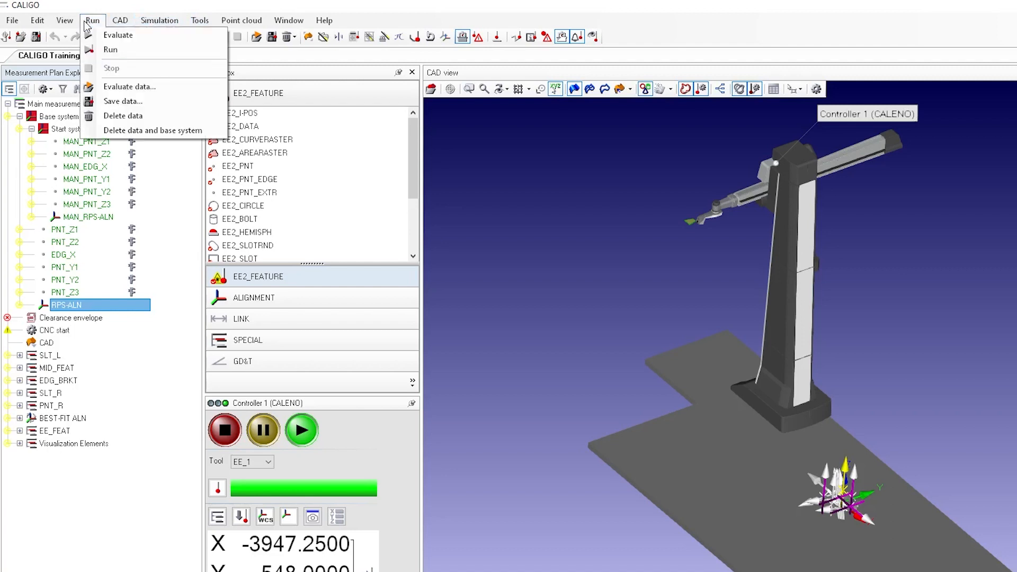
{"action": "left_click", "coordinate": [110, 50]}
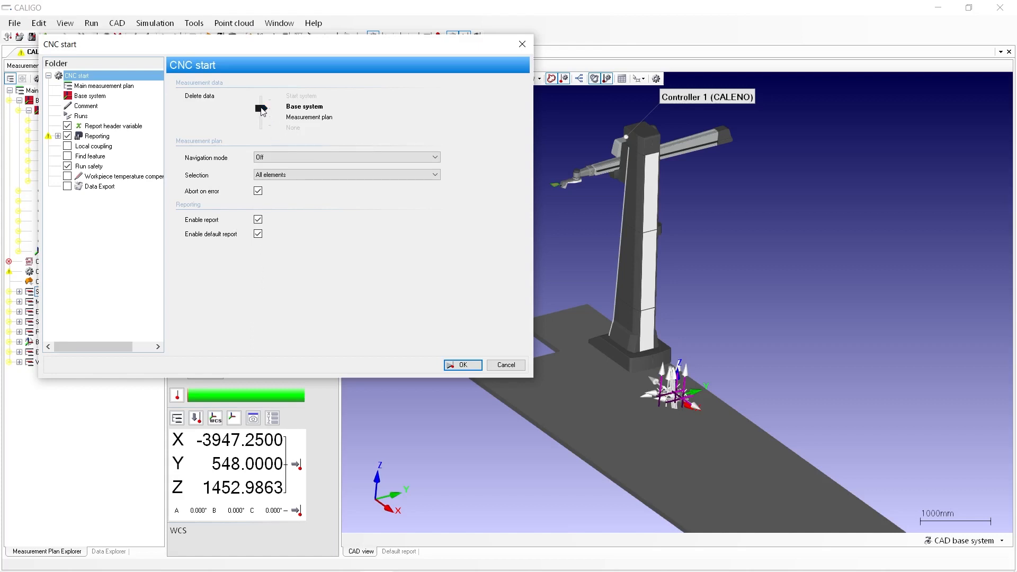
Step: Try the Measurement plan level for deleting data, view the element selection choices, and toggle Abort on error off and back on
{"action": "mouse_move", "coordinate": [260, 108]}
{"action": "left_mouse_down"}
{"action": "mouse_move", "coordinate": [262, 128]}
{"action": "mouse_move", "coordinate": [266, 99]}
{"action": "mouse_move", "coordinate": [266, 115]}
{"action": "left_mouse_up"}
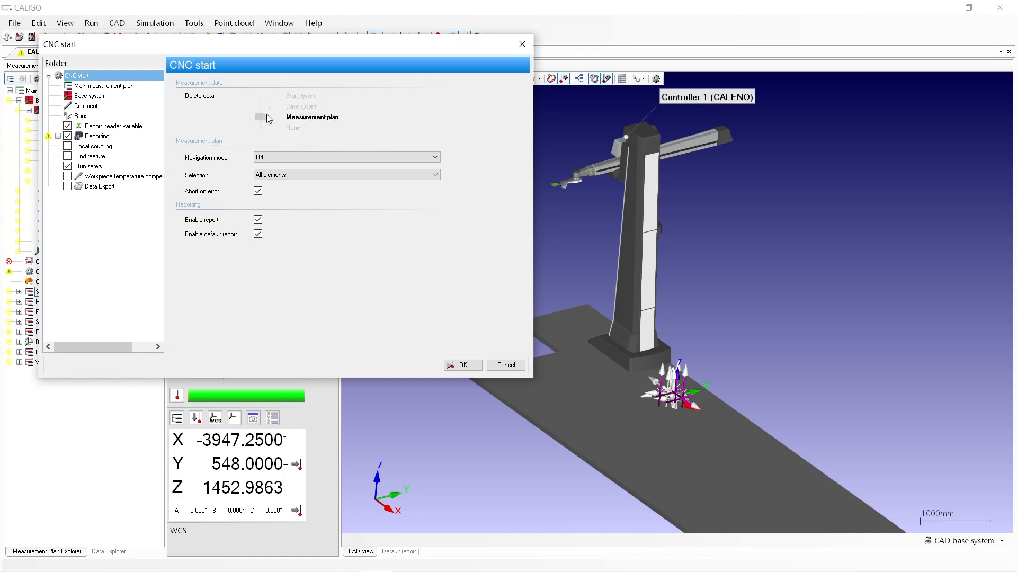
{"action": "left_click", "coordinate": [292, 176]}
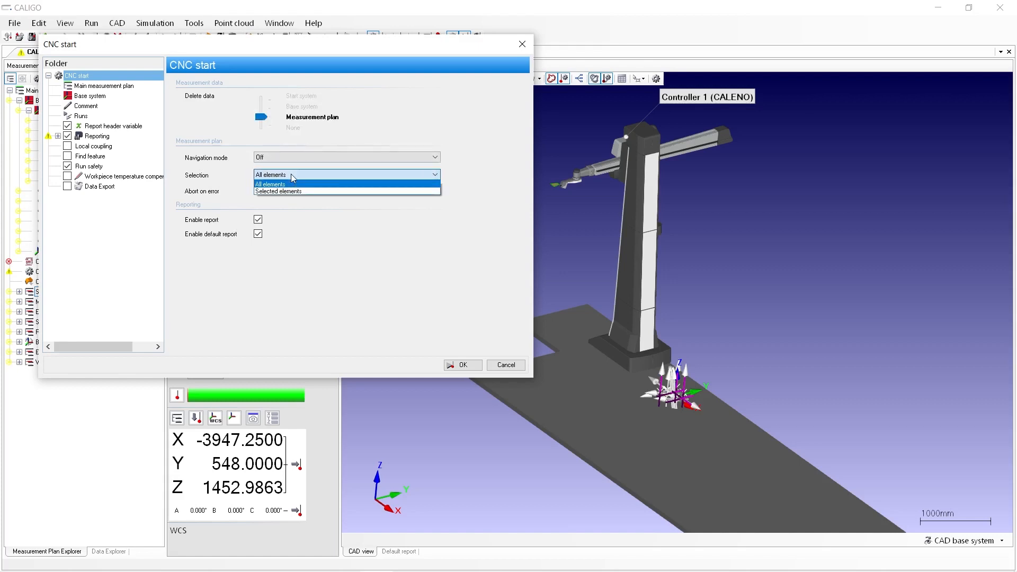
{"action": "left_click", "coordinate": [293, 177]}
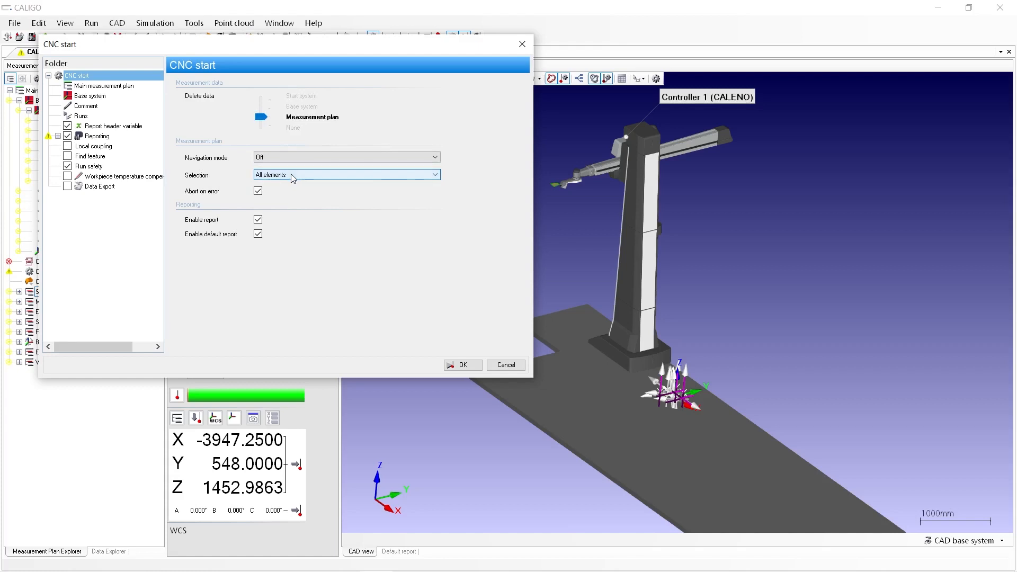
{"action": "left_click", "coordinate": [258, 192]}
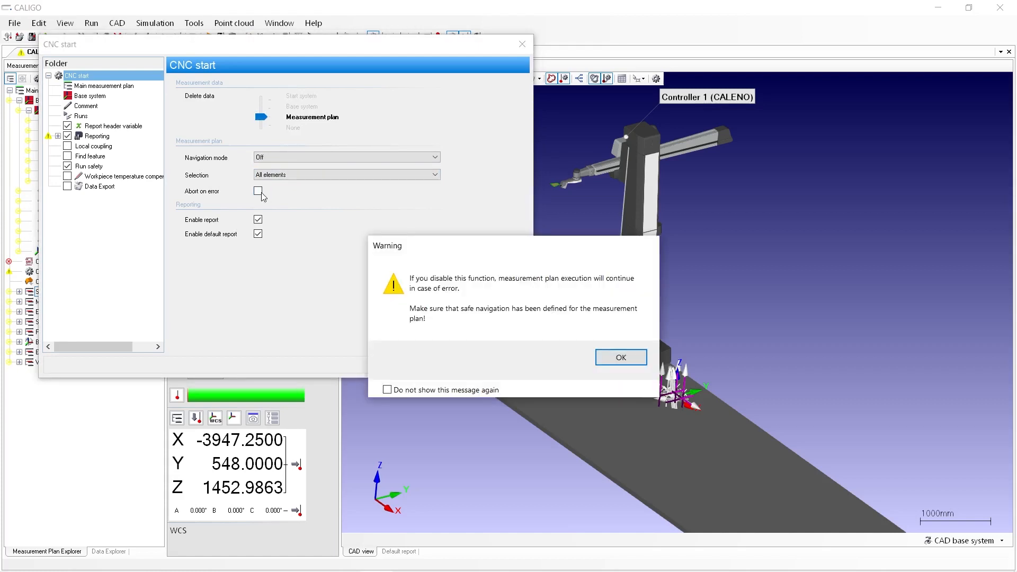
{"action": "left_click", "coordinate": [605, 354]}
{"action": "left_click", "coordinate": [258, 191]}
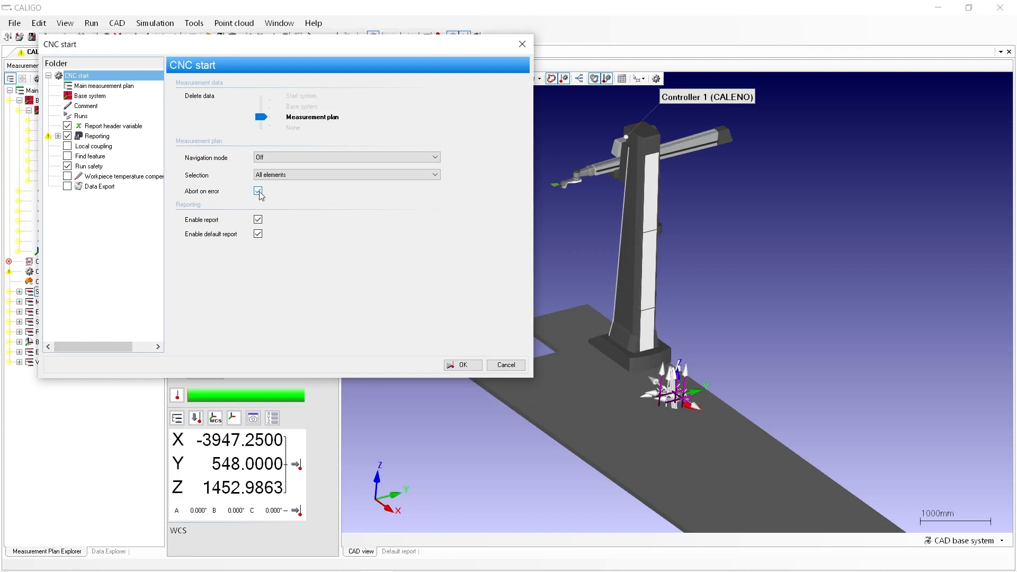
Step: Review the report header variables and the available reporting formats, and return to the main CNC start settings
{"action": "left_click", "coordinate": [92, 127]}
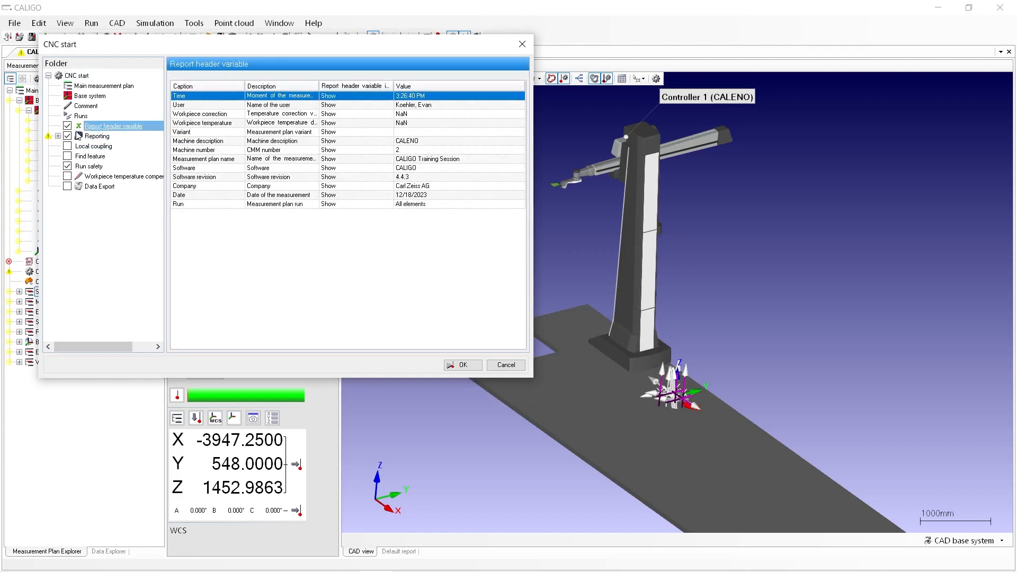
{"action": "left_click", "coordinate": [58, 135]}
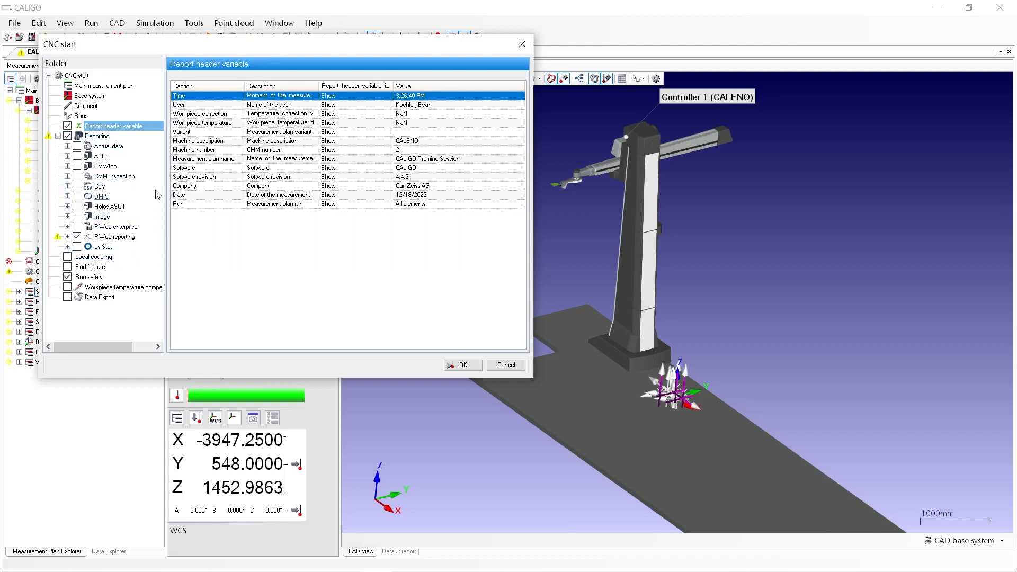
{"action": "left_click", "coordinate": [58, 135]}
{"action": "left_click", "coordinate": [73, 77]}
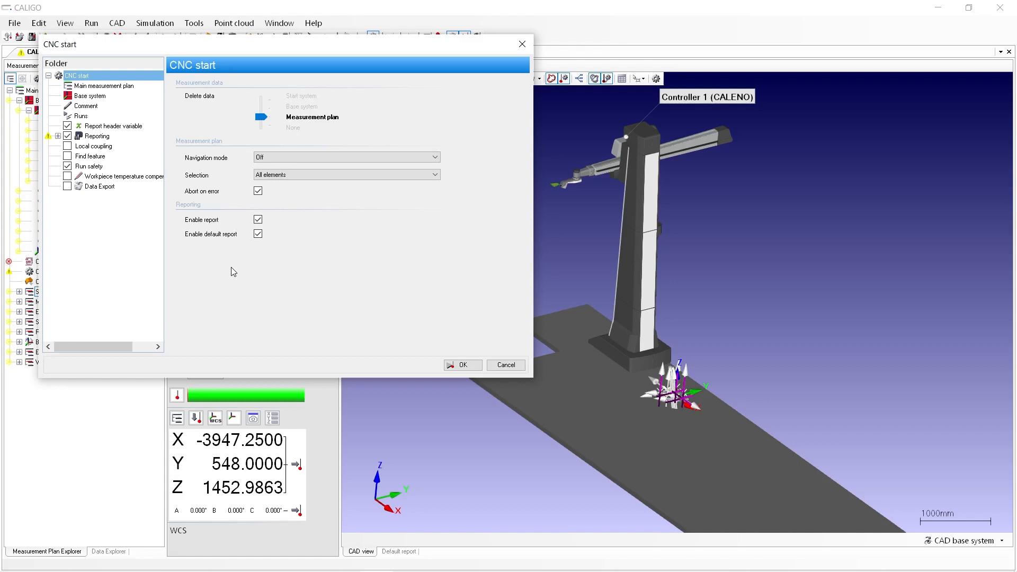
Step: Set the data deletion level to Start system and keep the run selection at All elements
{"action": "left_click_drag", "start_coordinate": [261, 117], "coordinate": [259, 97]}
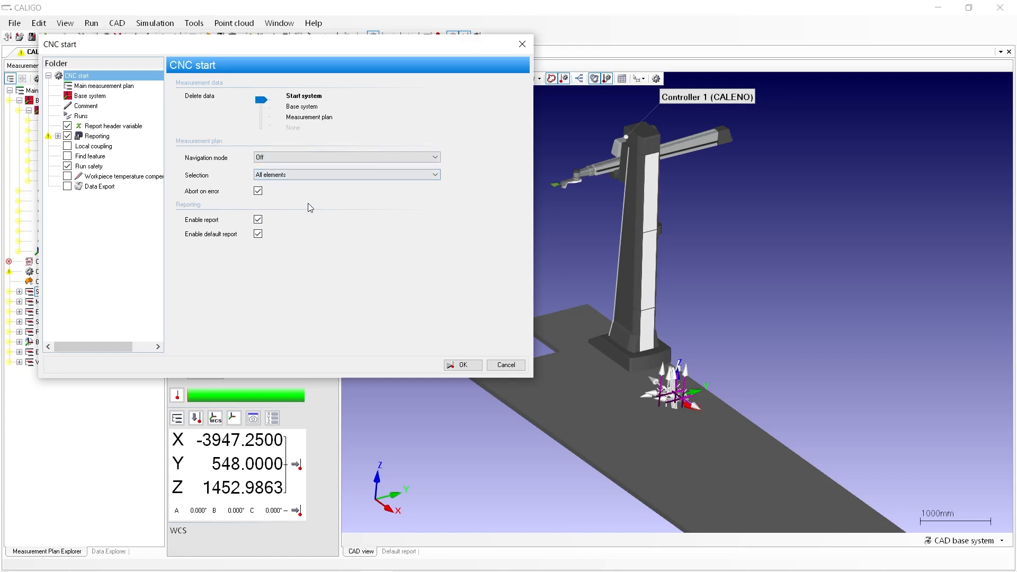
{"action": "left_click", "coordinate": [309, 175]}
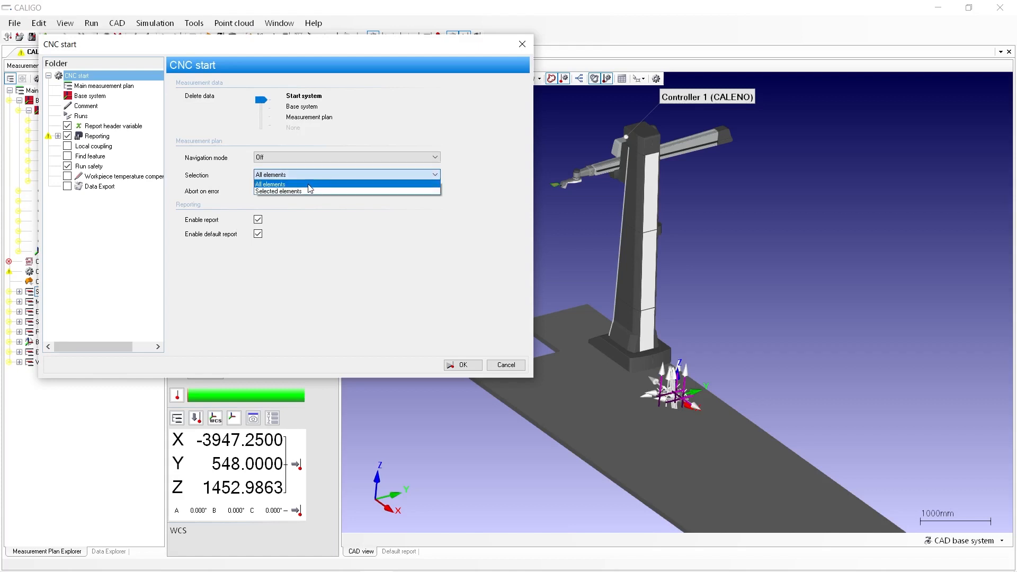
{"action": "left_click", "coordinate": [310, 185]}
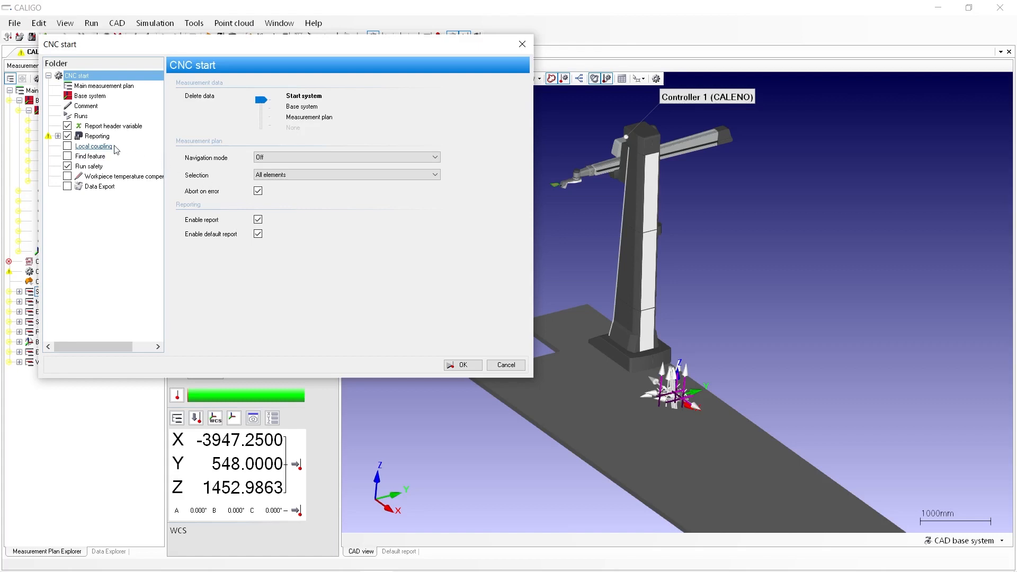
Step: Browse the PiWeb reporting templates and set the measurement plan-specific Demo report to show its output
{"action": "left_click", "coordinate": [58, 136]}
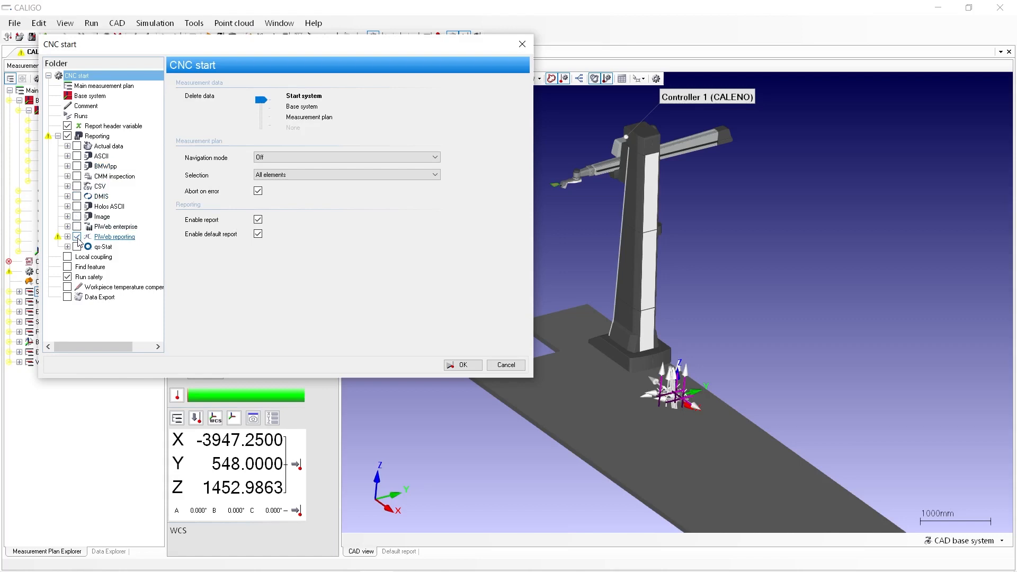
{"action": "left_click", "coordinate": [117, 237]}
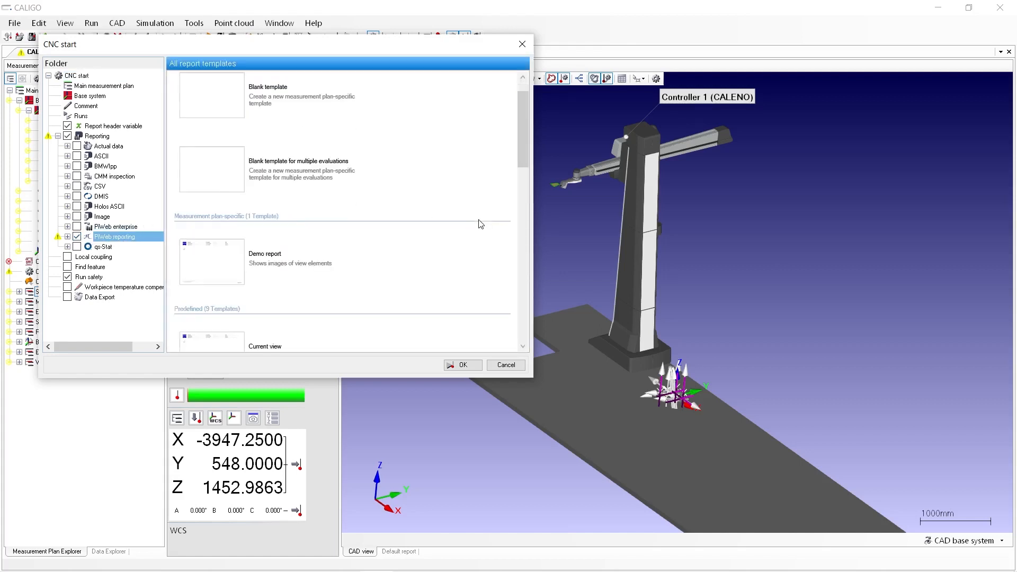
{"action": "scroll", "coordinate": [480, 224], "scroll_direction": "down", "scroll_amount": 6}
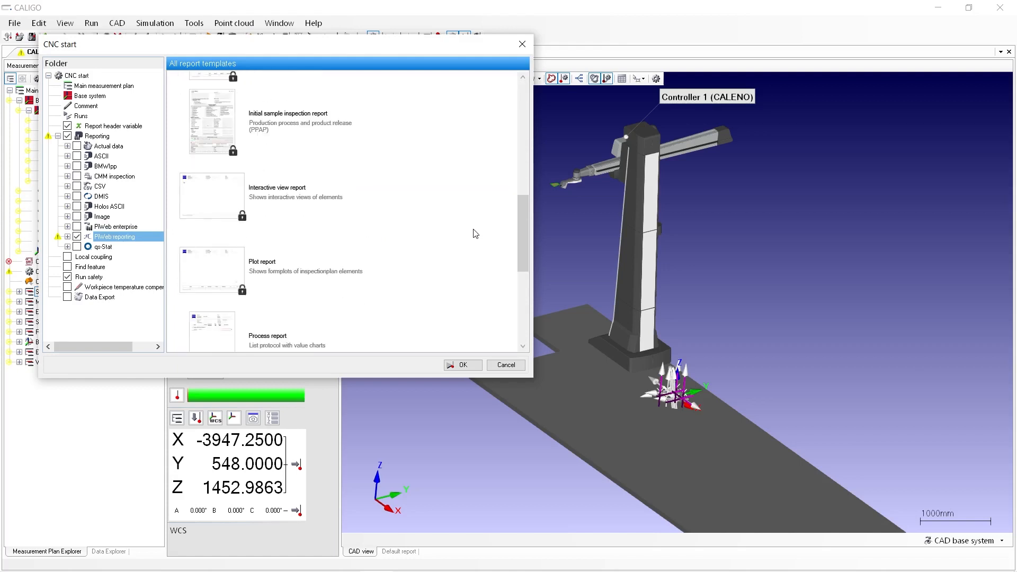
{"action": "scroll", "coordinate": [475, 233], "scroll_direction": "down", "scroll_amount": 5}
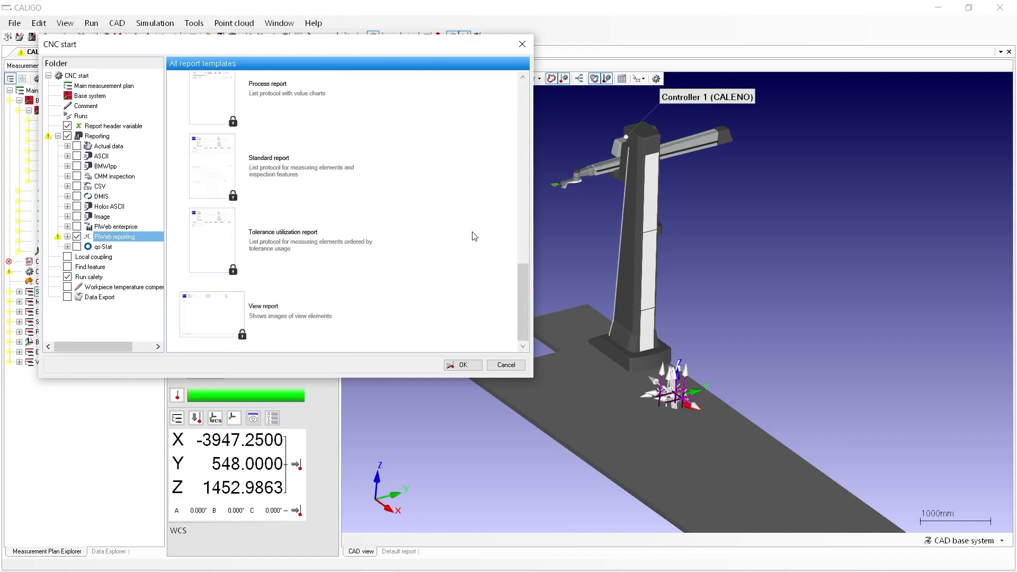
{"action": "scroll", "coordinate": [474, 236], "scroll_direction": "up", "scroll_amount": 10}
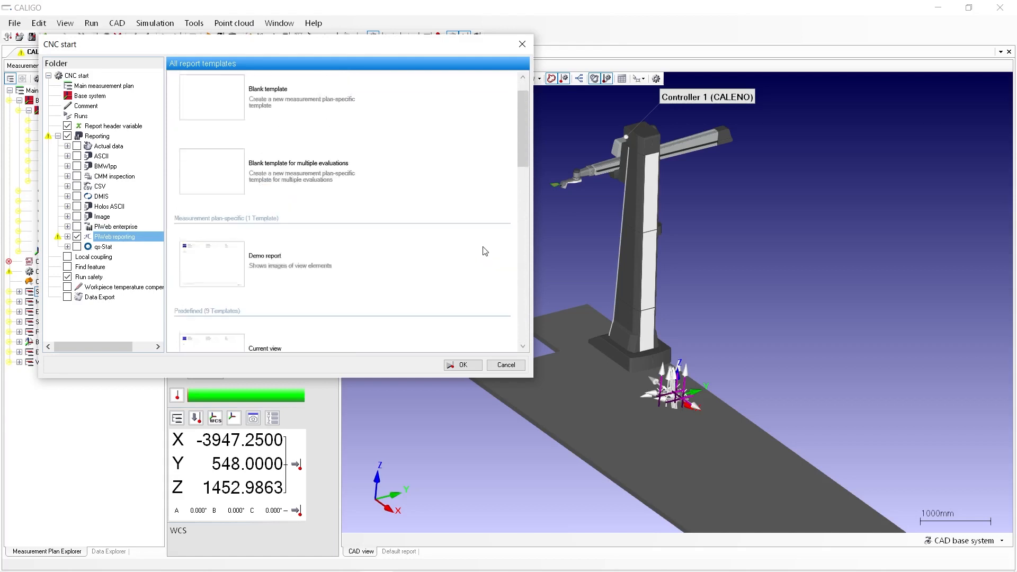
{"action": "scroll", "coordinate": [483, 251], "scroll_direction": "up", "scroll_amount": 1}
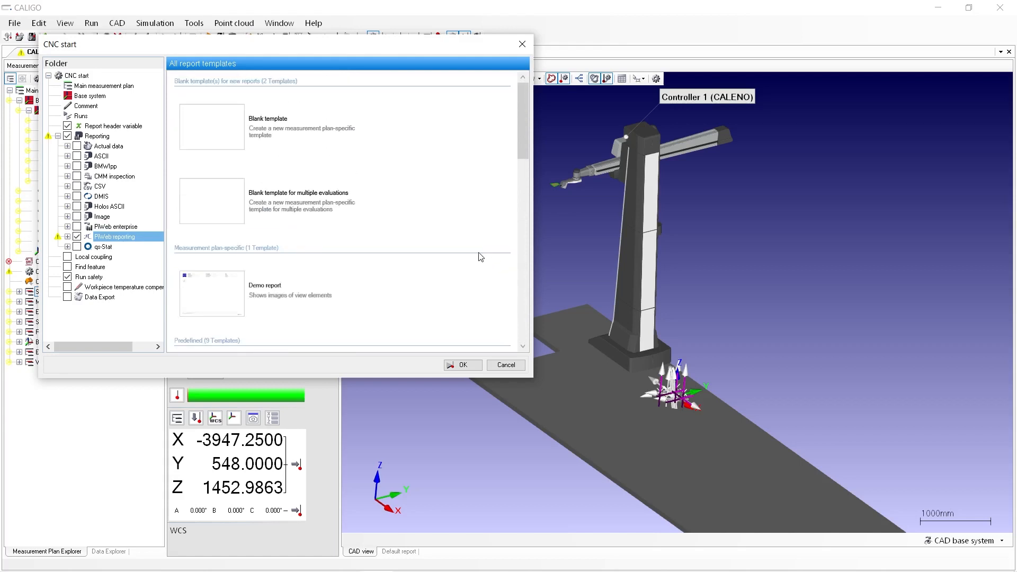
{"action": "right_click", "coordinate": [271, 276]}
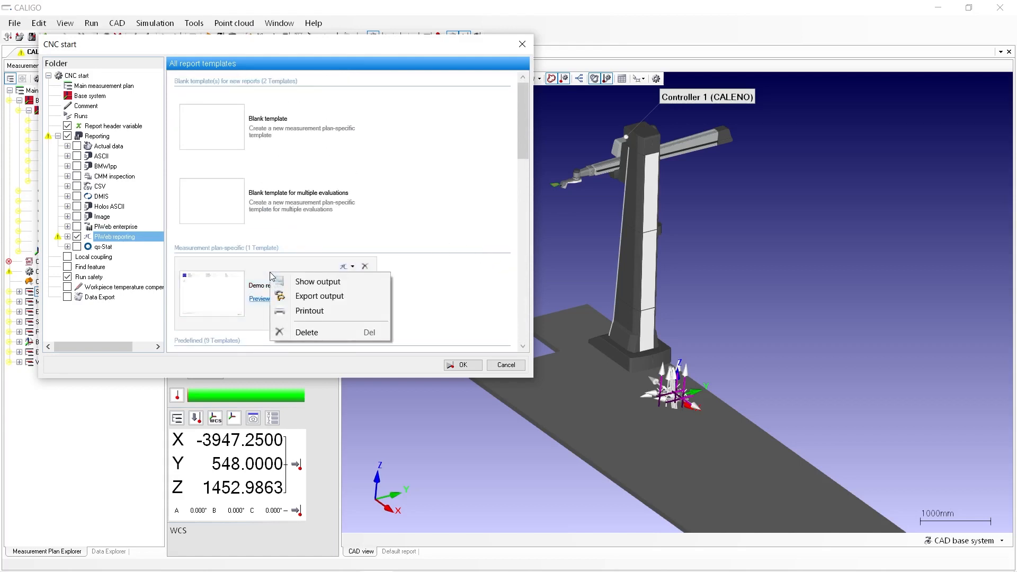
{"action": "left_click", "coordinate": [298, 282]}
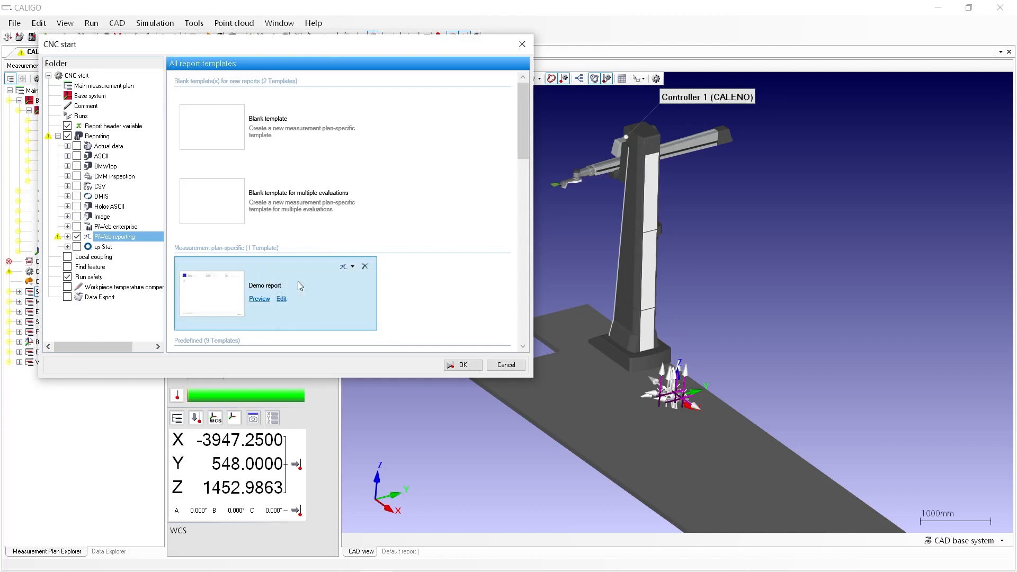
Step: Start the run with these CNC start settings, accept resetting the actual values, and continue through the stylus switching and rotation stops
{"action": "left_click", "coordinate": [457, 370]}
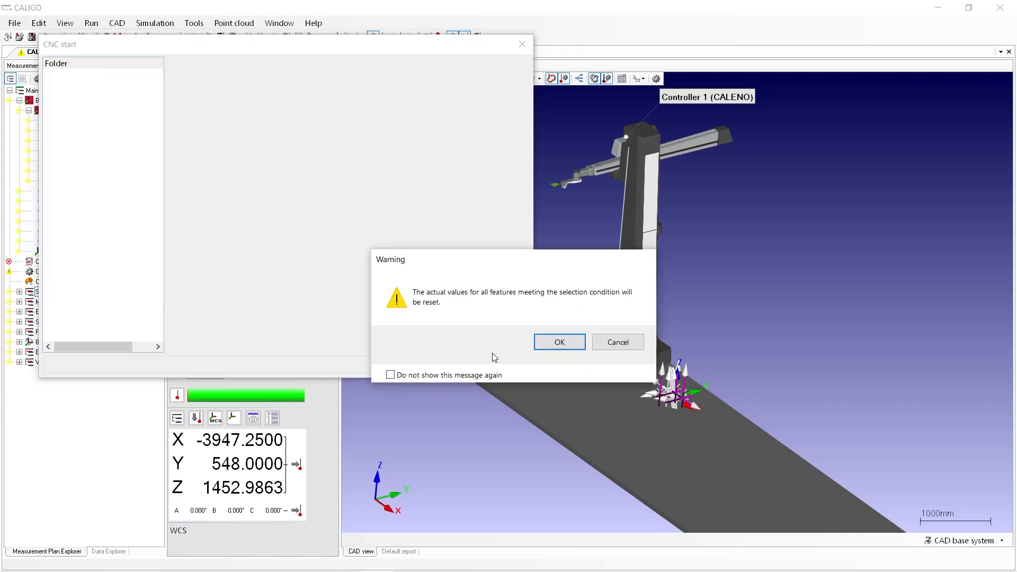
{"action": "left_click", "coordinate": [560, 342]}
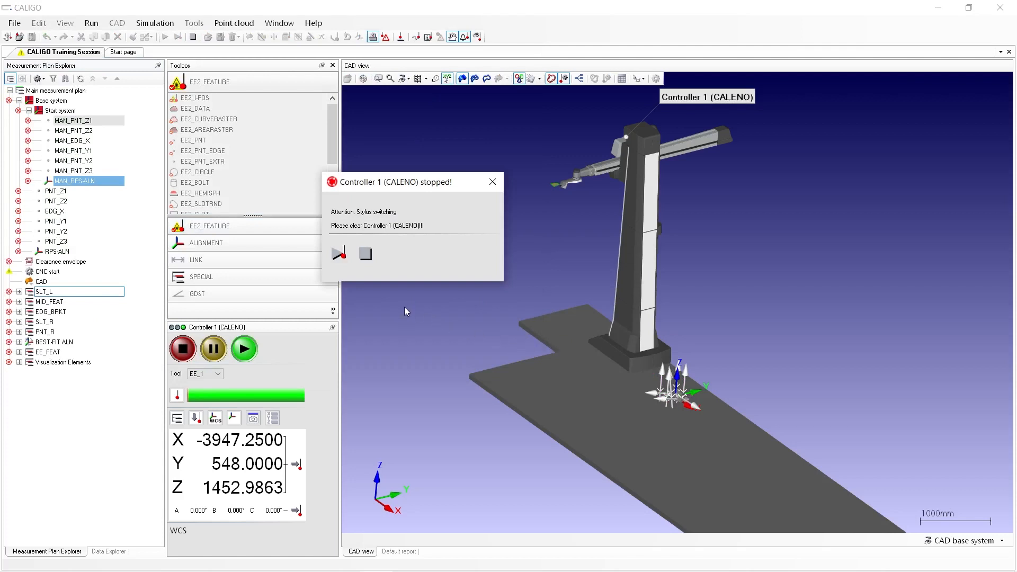
{"action": "left_click", "coordinate": [338, 254]}
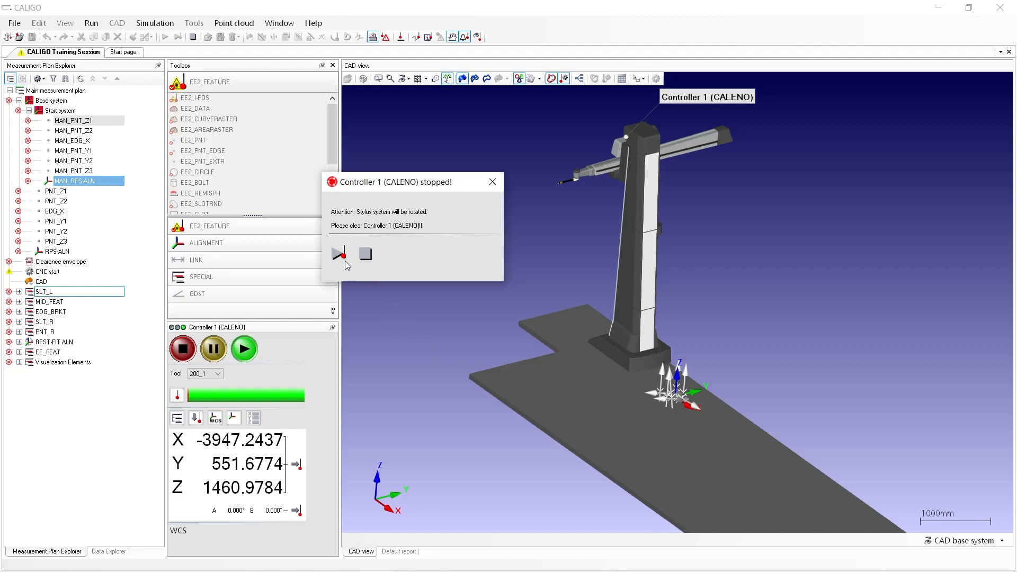
{"action": "left_click", "coordinate": [338, 254]}
{"action": "left_click", "coordinate": [339, 254]}
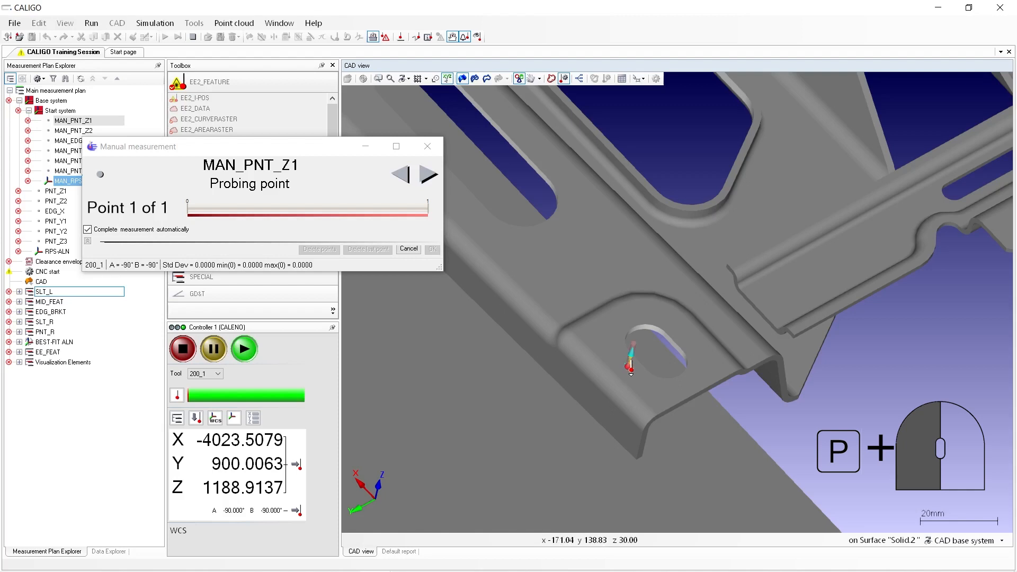
Step: Probe the manual start system features on the CAD model in order: MAN_PNT_Z1, MAN_PNT_Z2, MAN_EDG_X, MAN_PNT_Y1, MAN_PNT_Y2 and MAN_PNT_Z3
{"action": "left_click", "coordinate": [631, 370]}
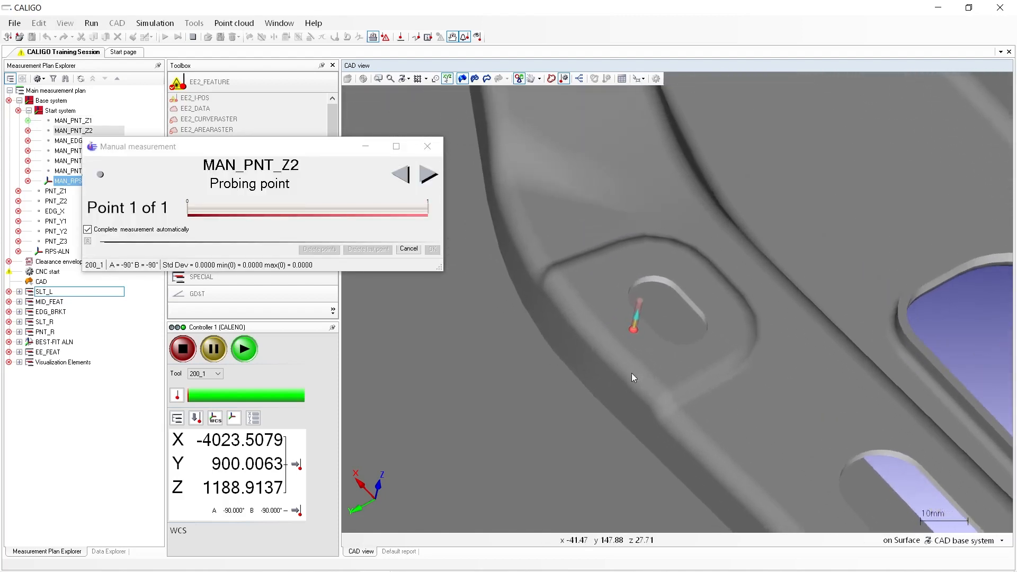
{"action": "left_click", "coordinate": [634, 336]}
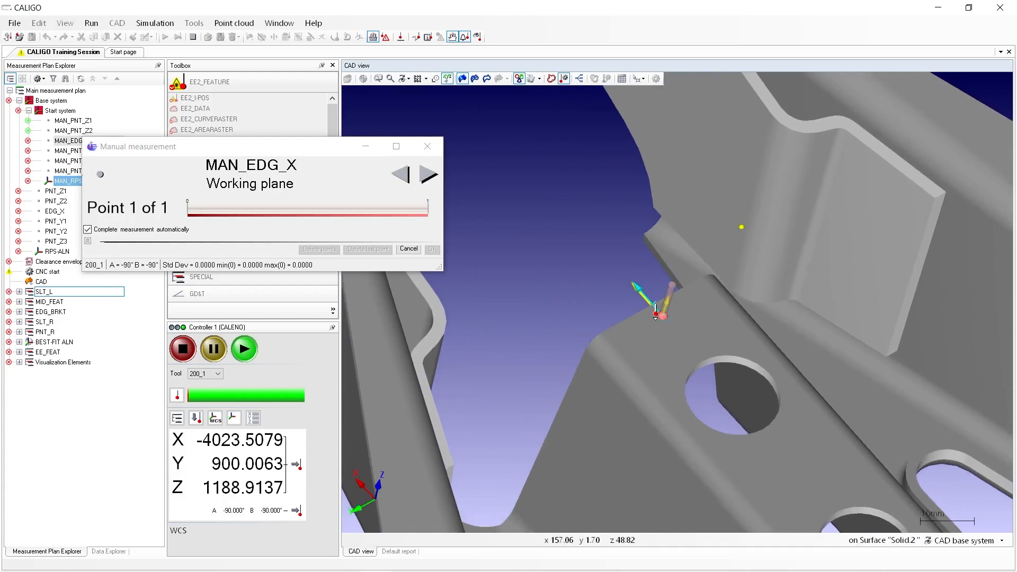
{"action": "left_click", "coordinate": [655, 315]}
{"action": "left_click", "coordinate": [648, 304]}
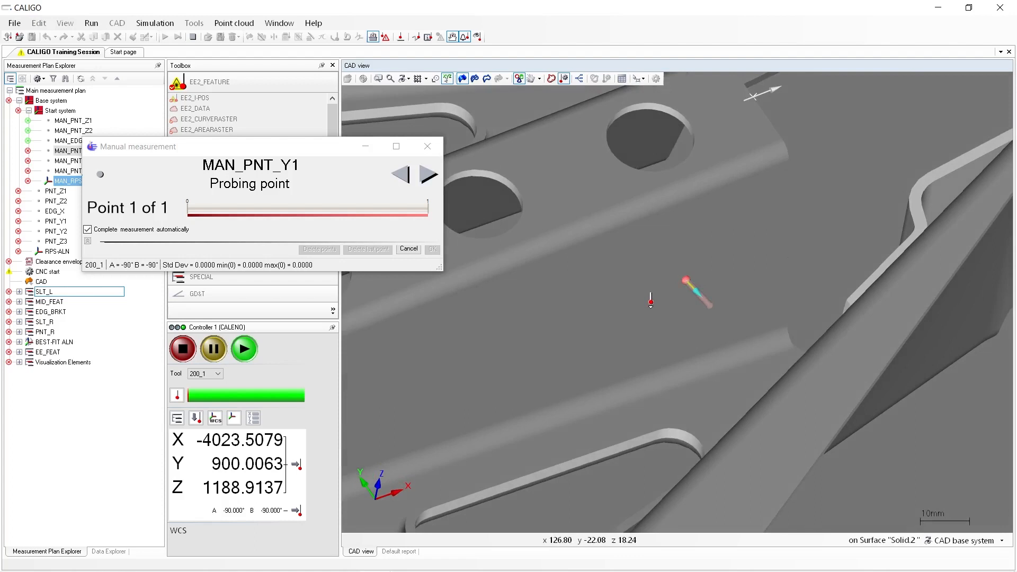
{"action": "left_click", "coordinate": [680, 273]}
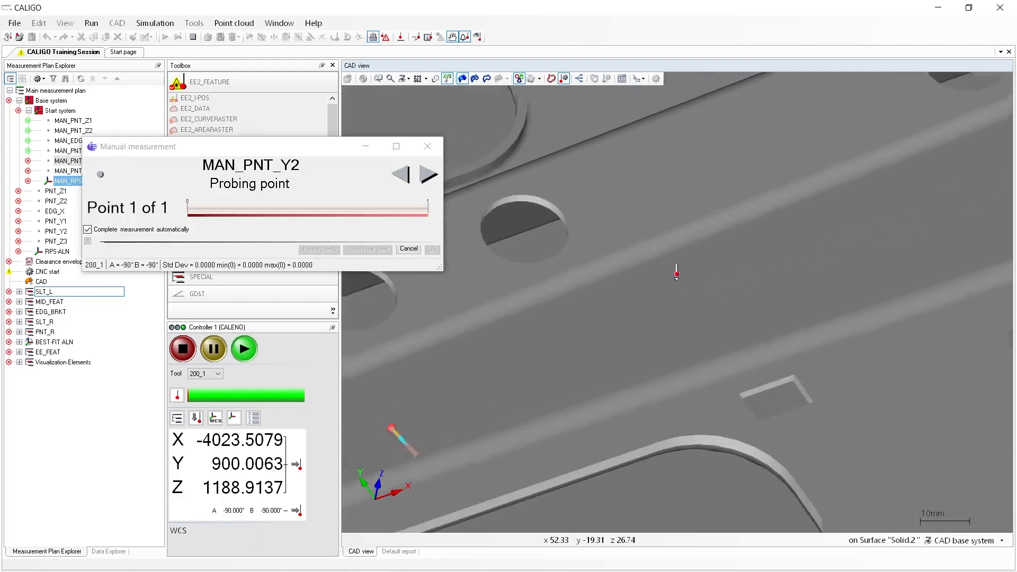
{"action": "left_click", "coordinate": [683, 326]}
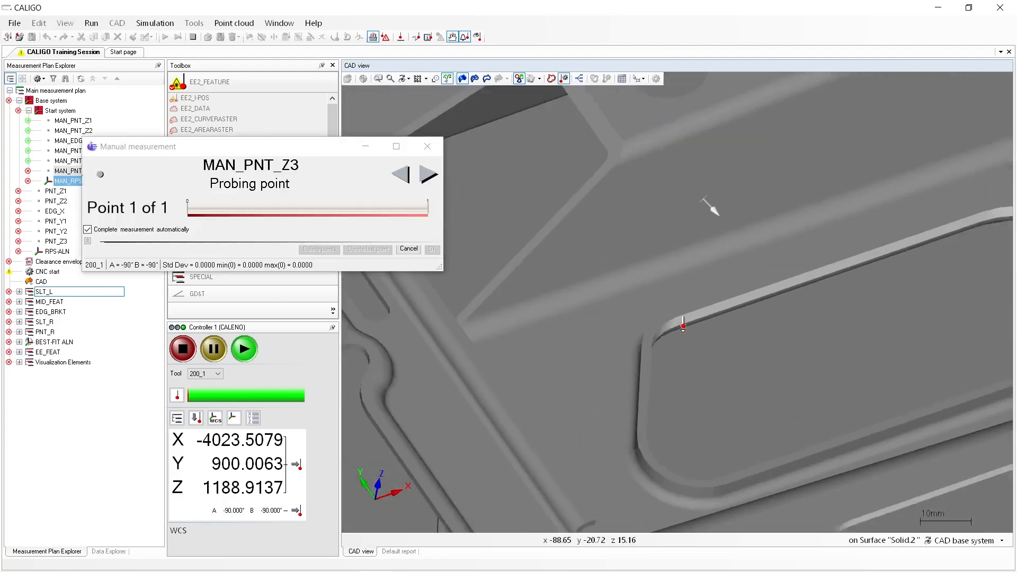
{"action": "left_click", "coordinate": [641, 356]}
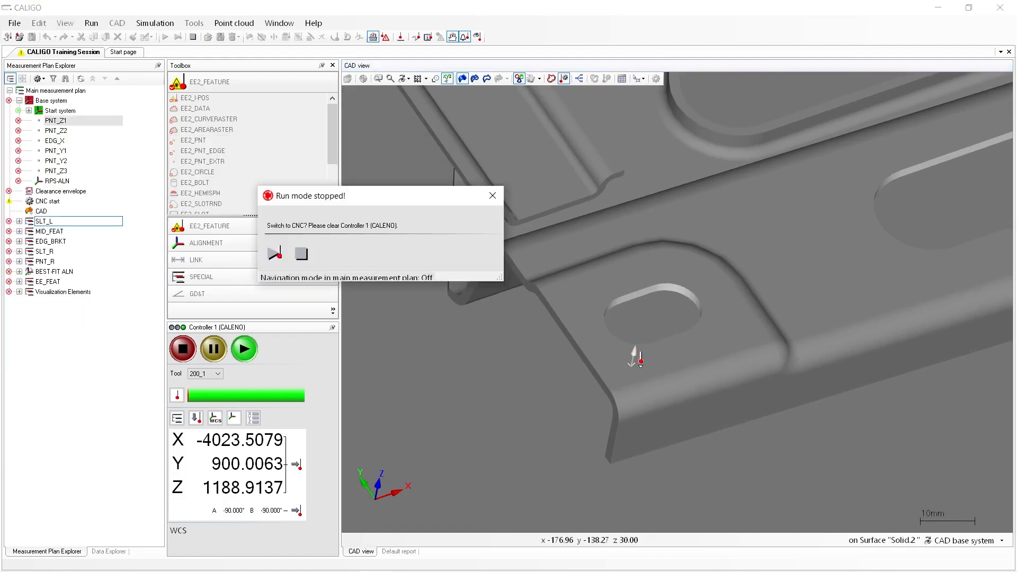
Step: Lower the controller's travel speed stepwise while the run is stopped at the switch to CNC
{"action": "left_click", "coordinate": [339, 256]}
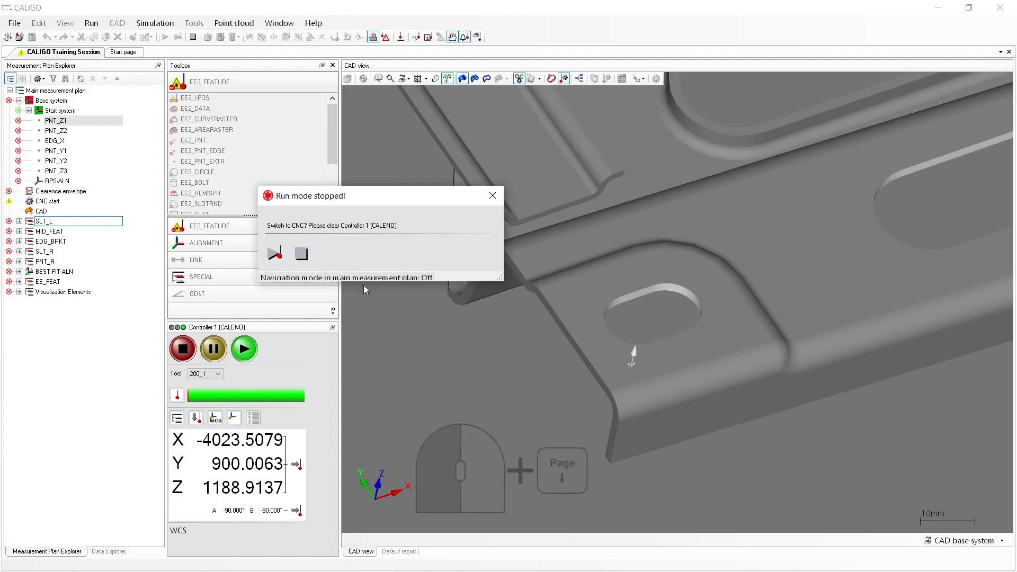
{"action": "left_click", "coordinate": [498, 378]}
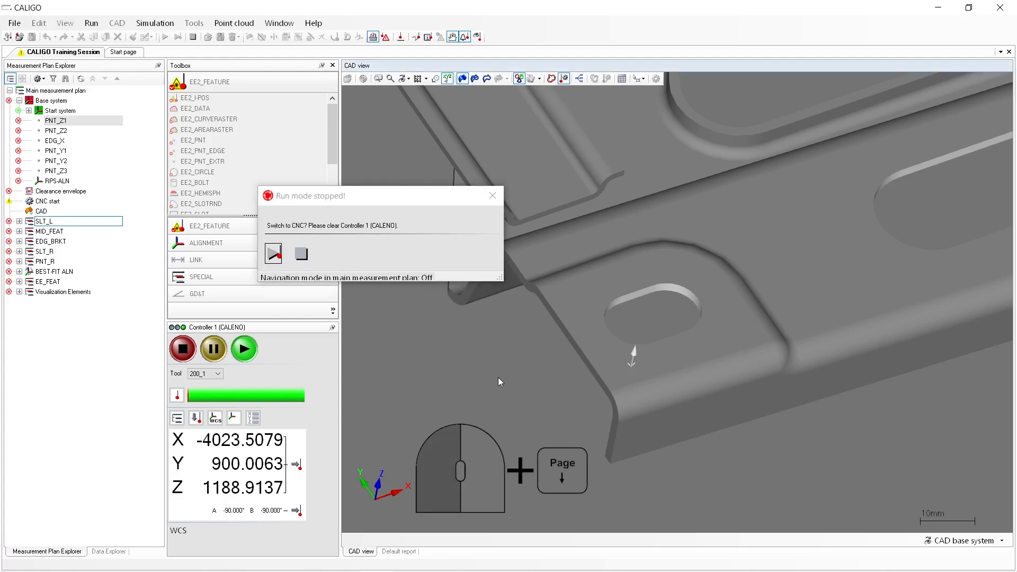
{"action": "key", "text": "Page_Down"}
{"action": "key", "text": "Page_Down"}
{"action": "key", "text": "Page_Down"}
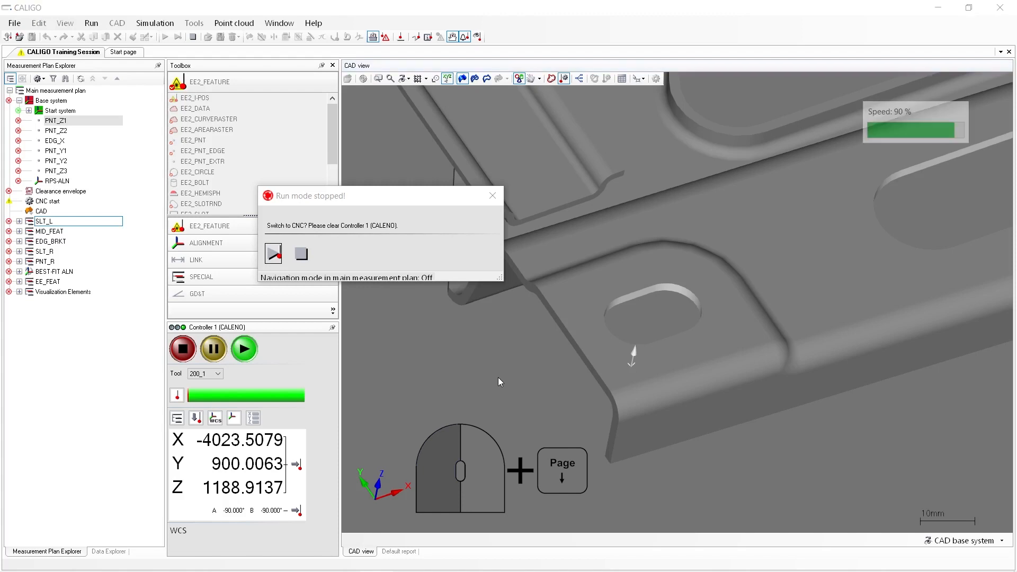
{"action": "key", "text": "Page_Down"}
{"action": "key", "text": "Page_Down"}
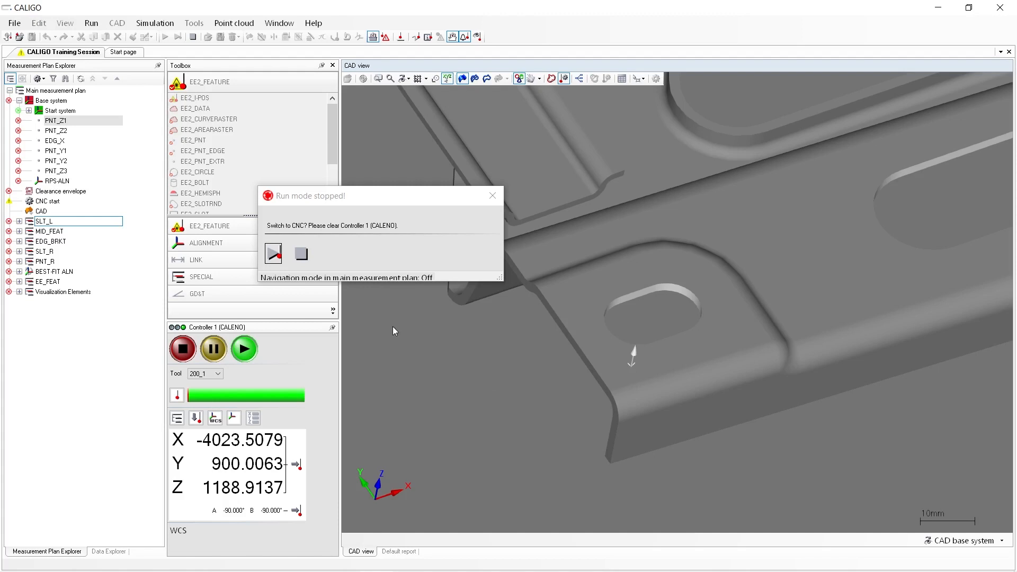
Step: Switch the run to CNC mode and let it measure the remaining features of the plan in the CAD view
{"action": "left_click", "coordinate": [272, 255]}
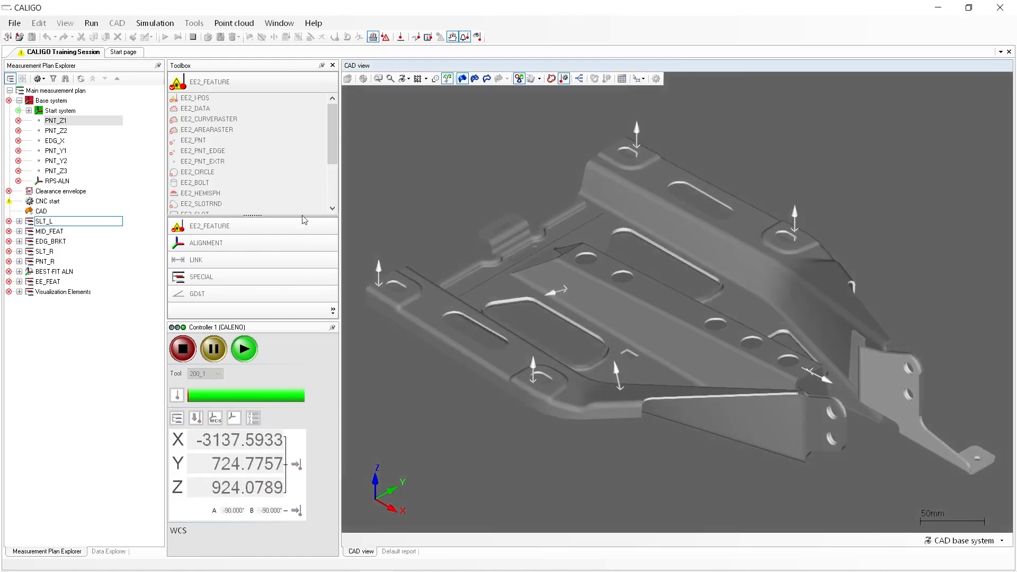
{"action": "left_click", "coordinate": [64, 122]}
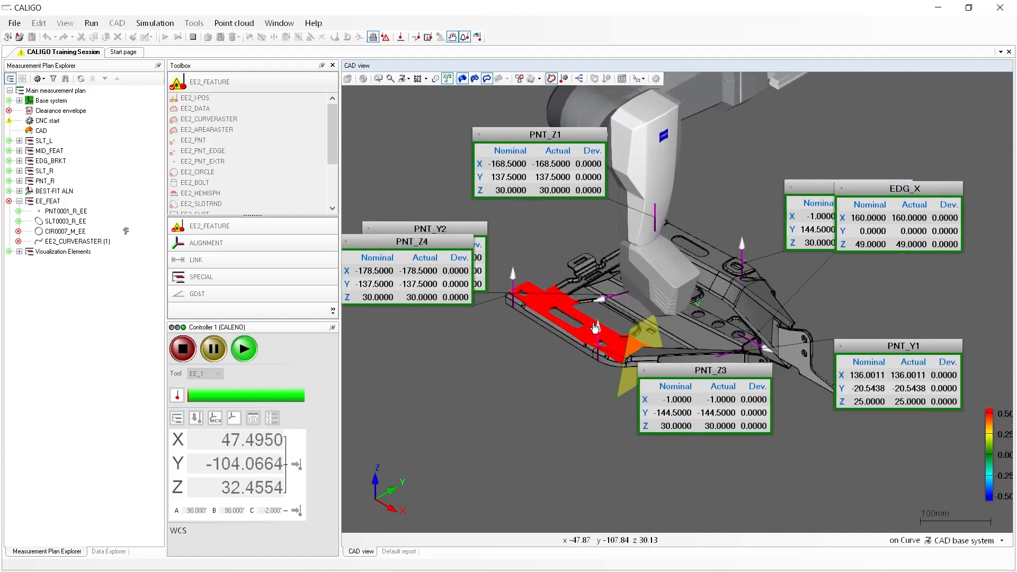
{"action": "scroll", "coordinate": [595, 328], "scroll_direction": "up", "scroll_amount": 1}
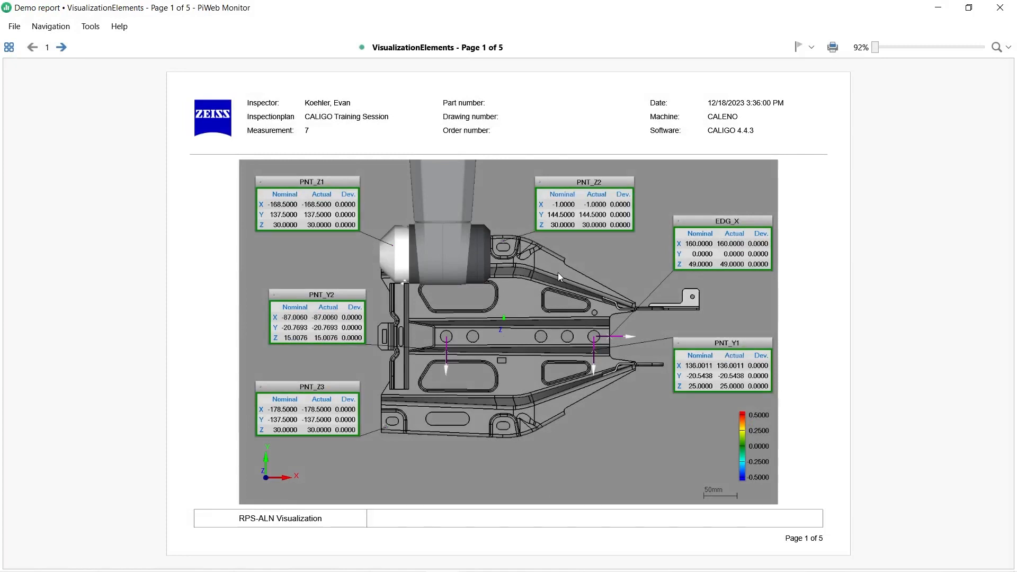
Step: Review all five pages of the Demo report in PiWeb Monitor, then close it and return to CALIGO
{"action": "left_click", "coordinate": [62, 47]}
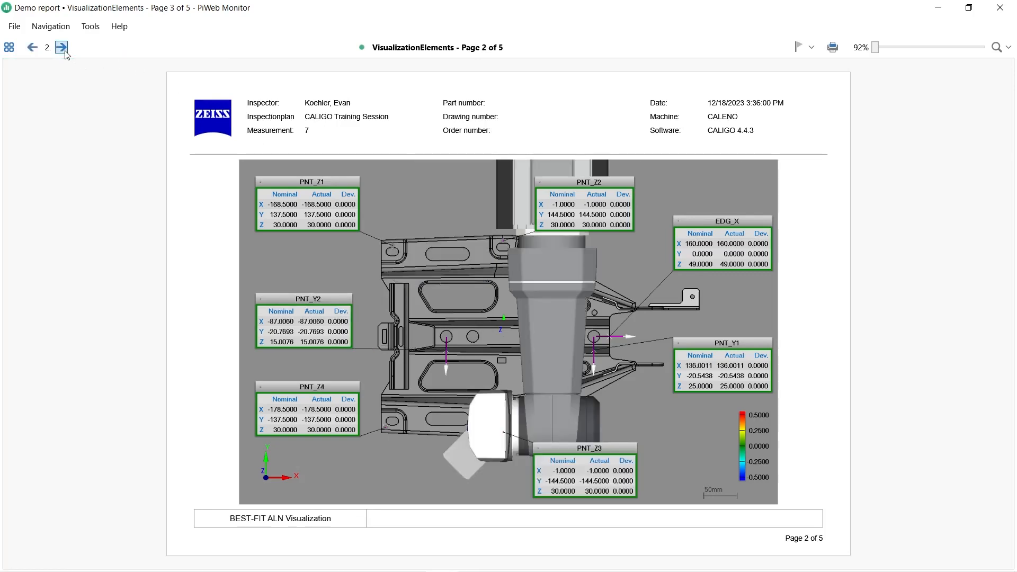
{"action": "left_click", "coordinate": [61, 48]}
{"action": "left_click", "coordinate": [61, 48]}
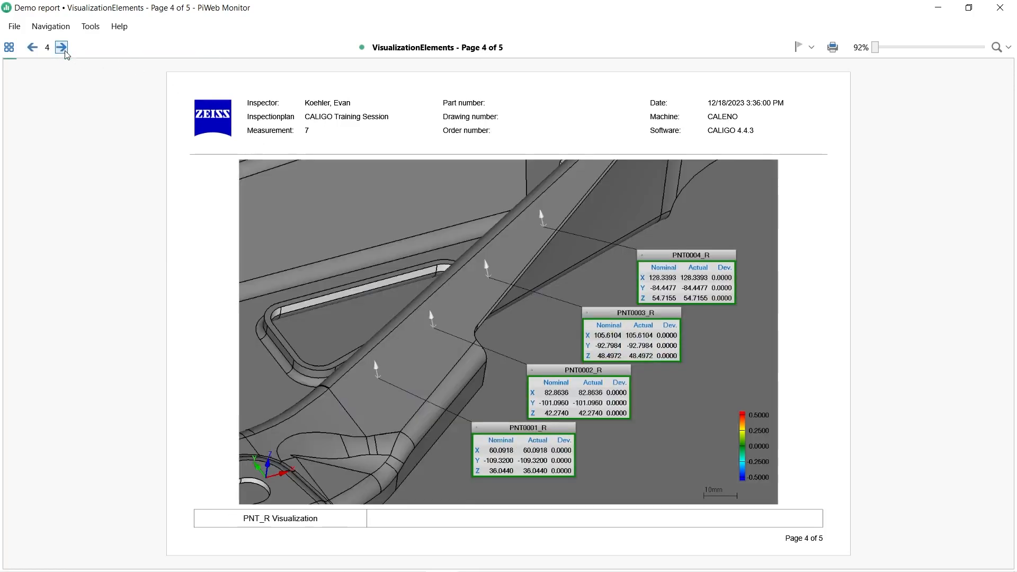
{"action": "left_click", "coordinate": [62, 47]}
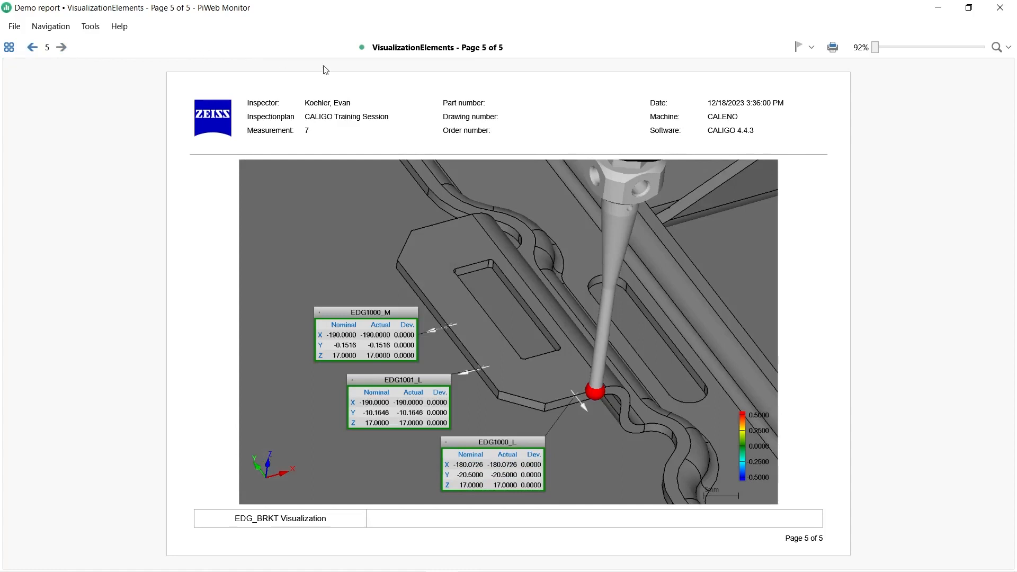
{"action": "left_click", "coordinate": [1004, 11]}
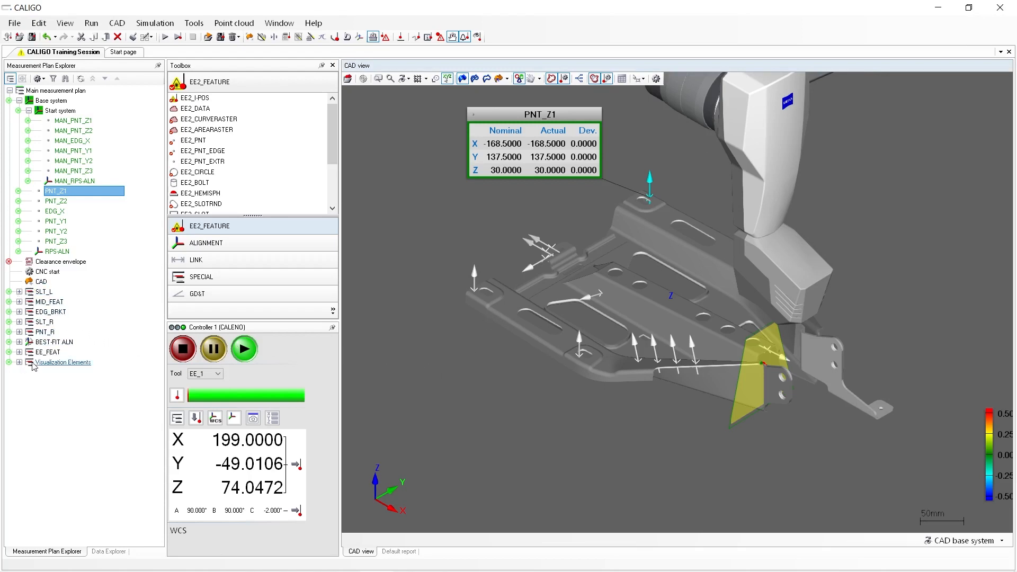
Step: Rerun only the EE2_CURVERASTER (1) feature from the EE_FEAT group, continuing in CNC mode
{"action": "left_click", "coordinate": [19, 352]}
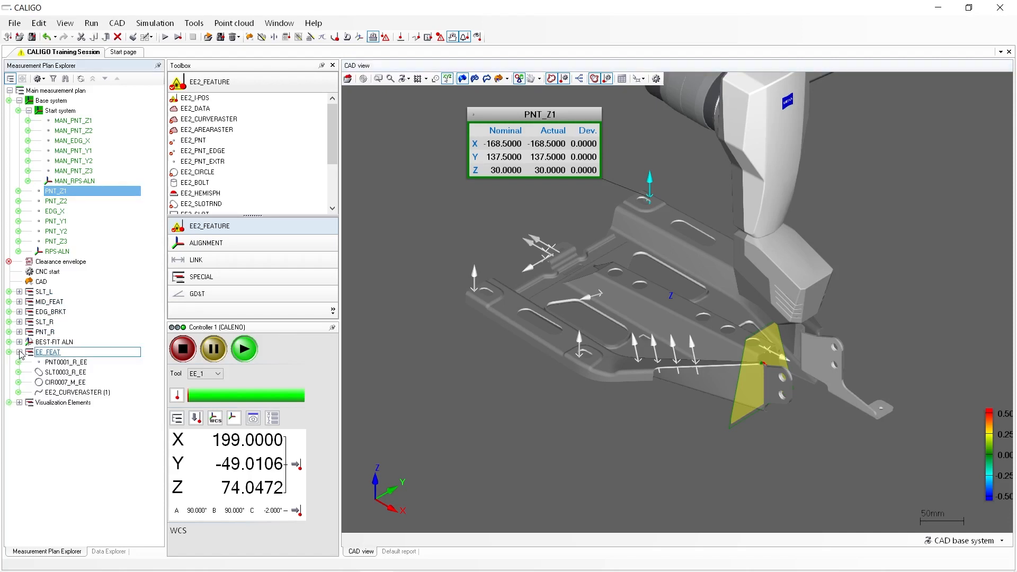
{"action": "left_click", "coordinate": [84, 393]}
{"action": "right_click", "coordinate": [85, 395]}
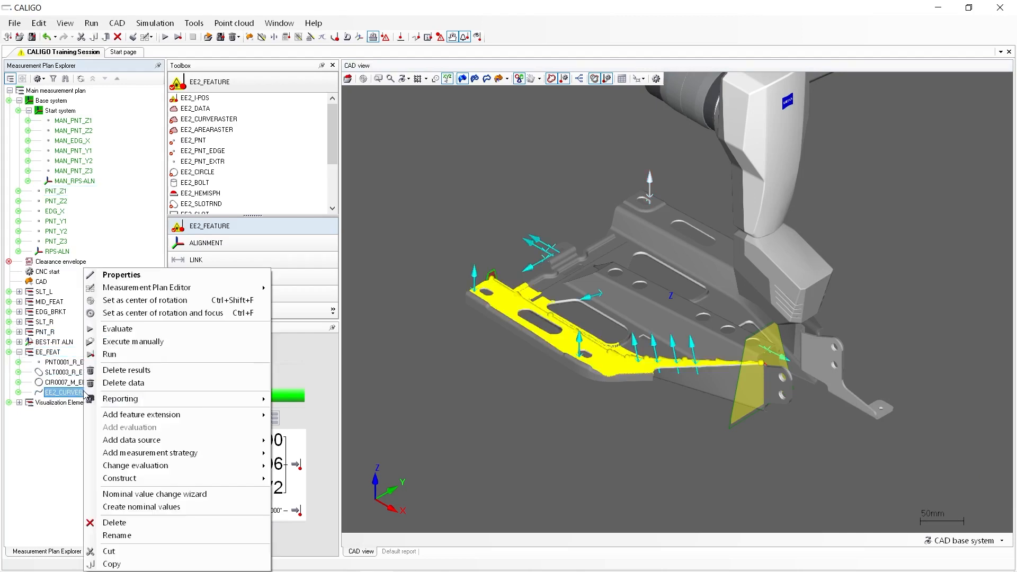
{"action": "left_click", "coordinate": [118, 357]}
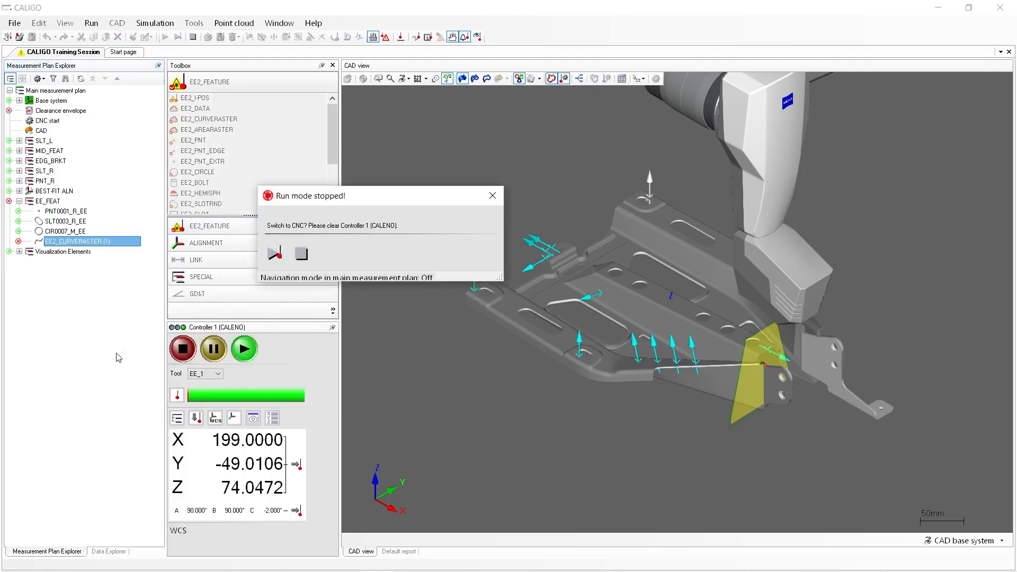
{"action": "left_click", "coordinate": [274, 254]}
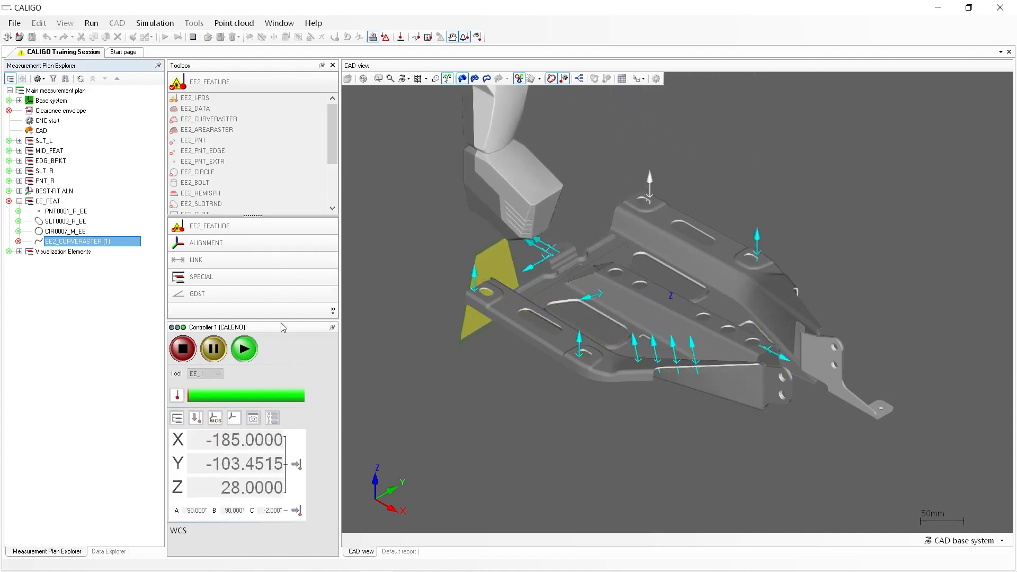